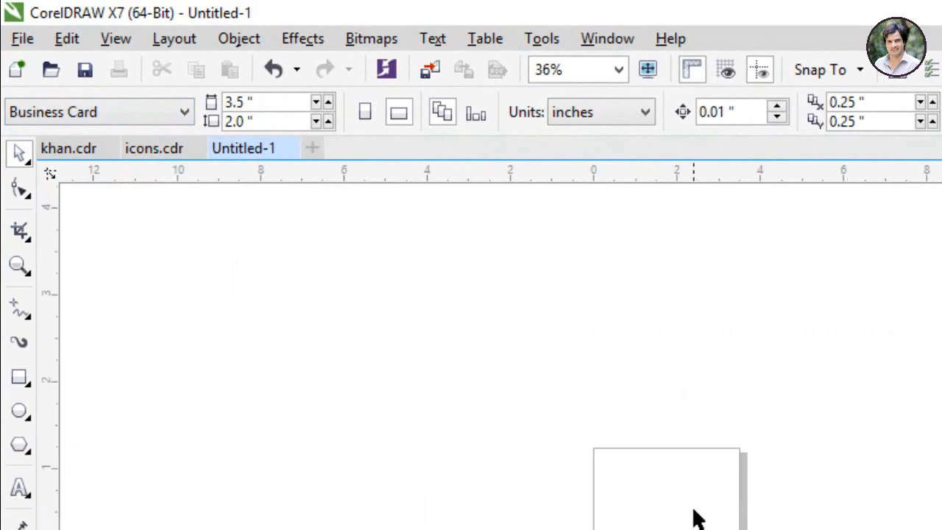
Step: Zoom the blank 3.5 x 2 inch business card page from 36% to 150%
scroll(698, 517, "up", 5)
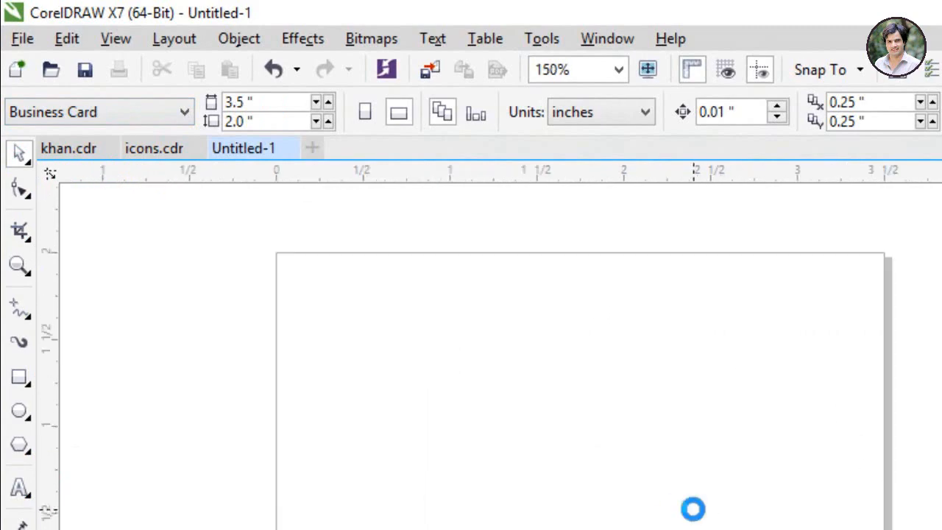
Step: Draw a rectangle covering the whole card page, about 3.542 x 2.007 inches
left_click(22, 383)
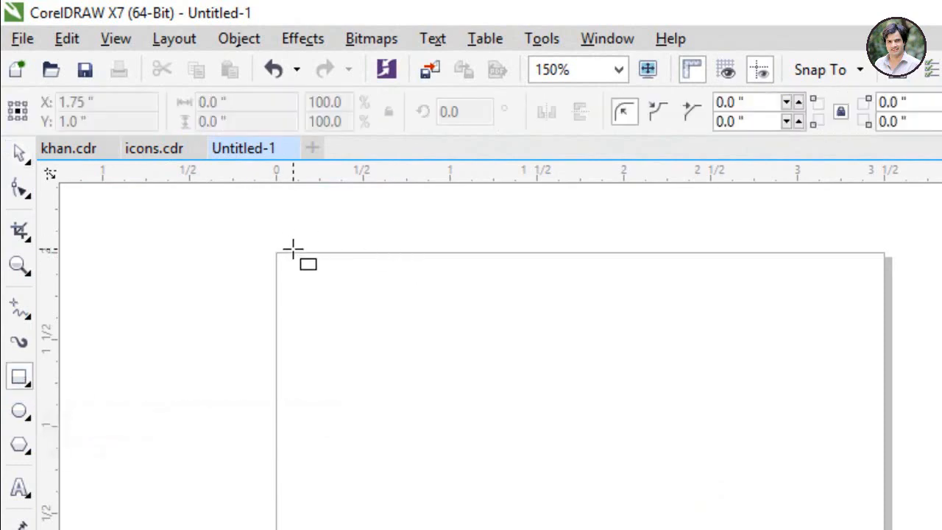
left_click_drag(223, 207, 722, 490)
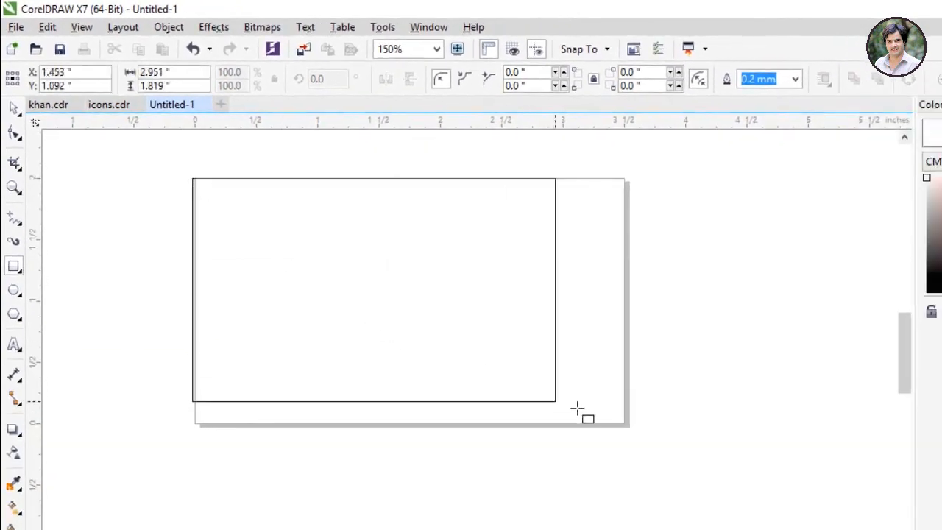
left_click_drag(628, 425, 628, 425)
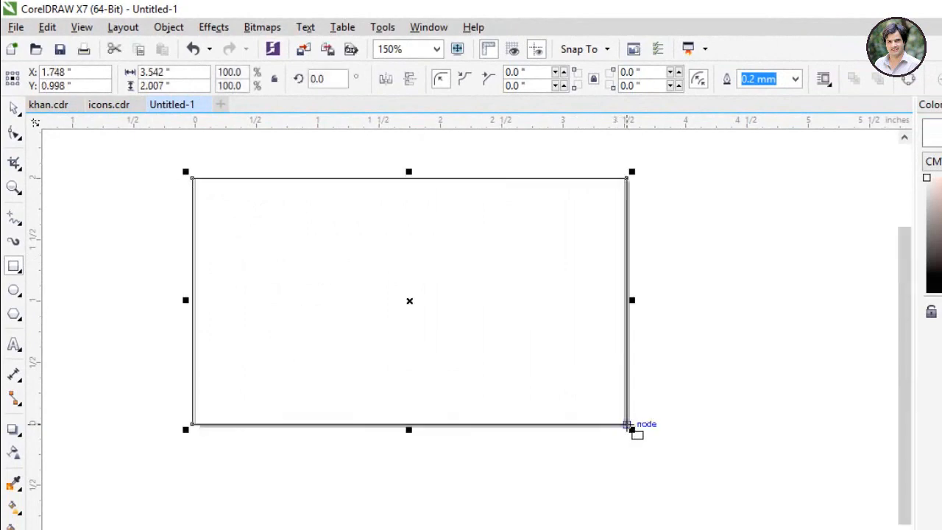
scroll(619, 419, "down", 1)
scroll(589, 401, "up", 1)
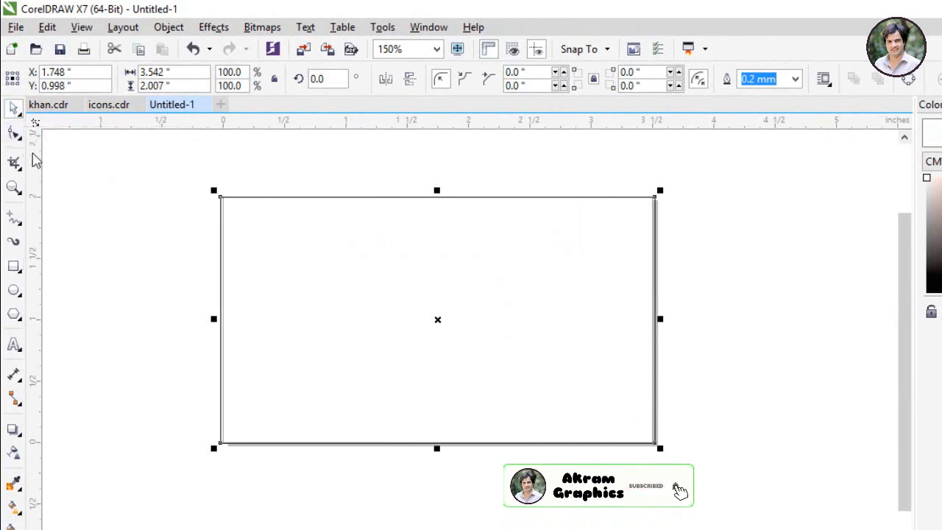
Step: Round all four corners of the rectangle to 0.208 inch
left_click(16, 138)
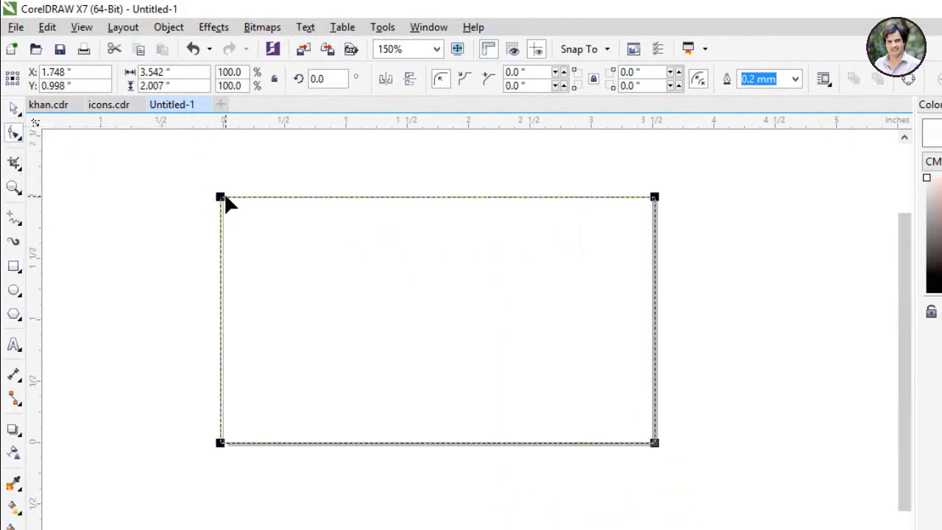
left_click_drag(221, 199, 247, 198)
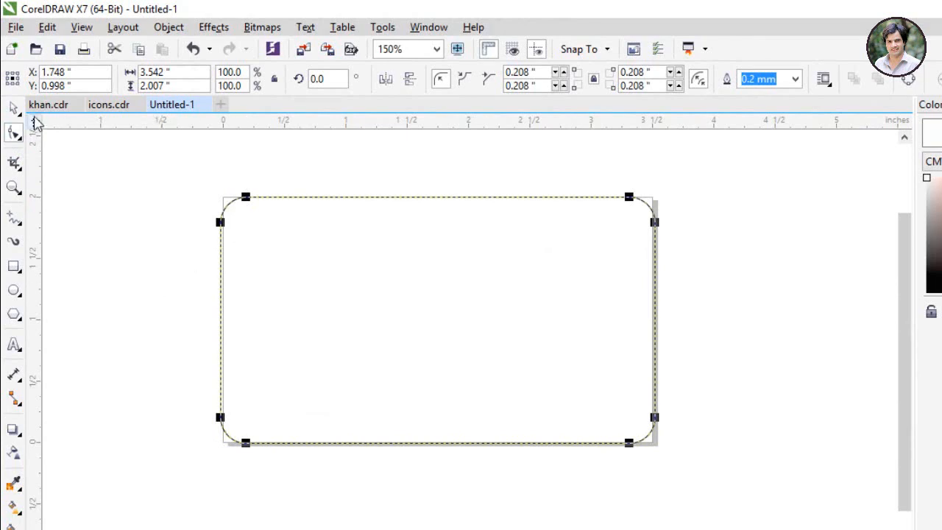
left_click(13, 108)
left_click(134, 256)
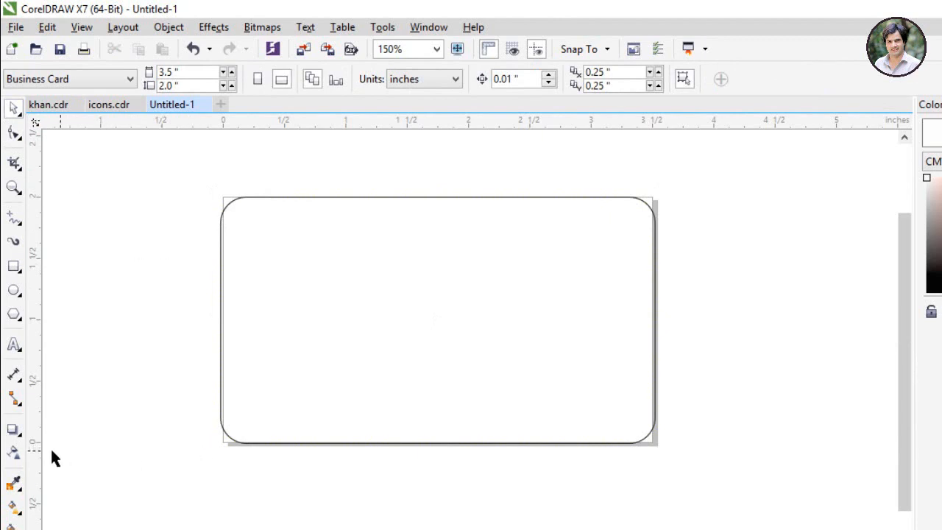
Step: Draw a straight Pen line across the card's lower part from edge to edge
left_click(13, 218)
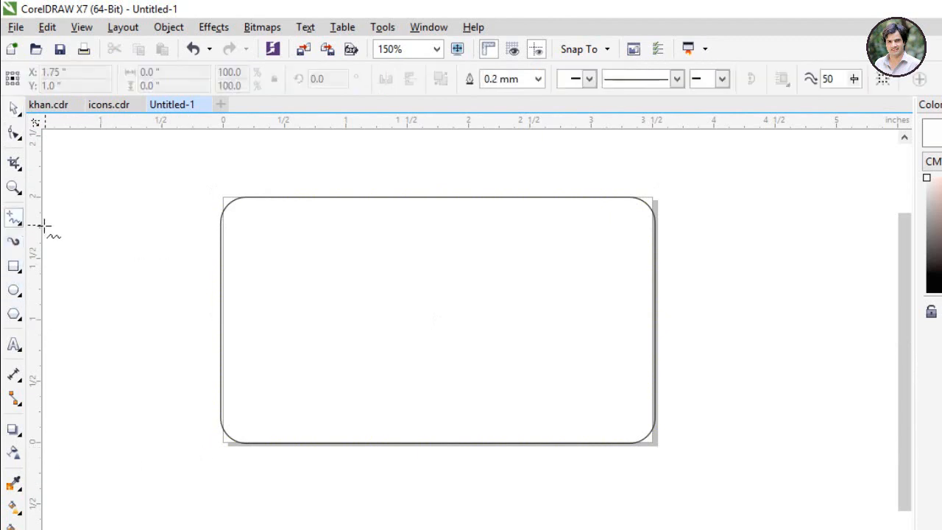
left_click(16, 218)
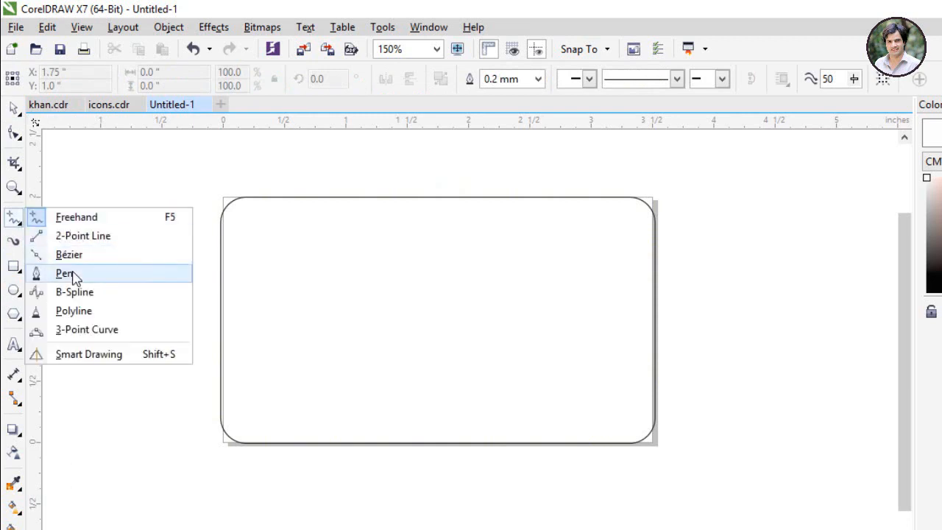
left_click(65, 274)
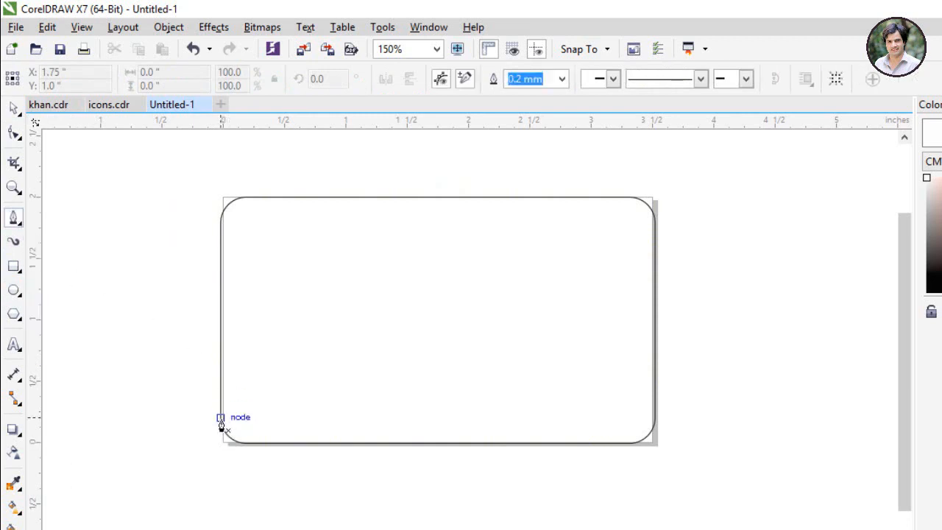
left_click(221, 418)
double_click(655, 418)
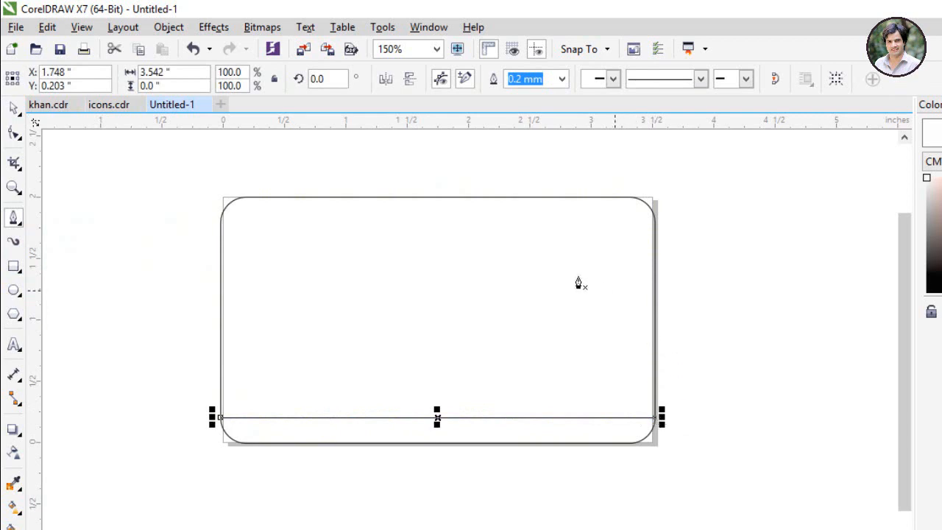
Step: Convert the line to a curve and bow it into a gentle upward arc
left_click(14, 135)
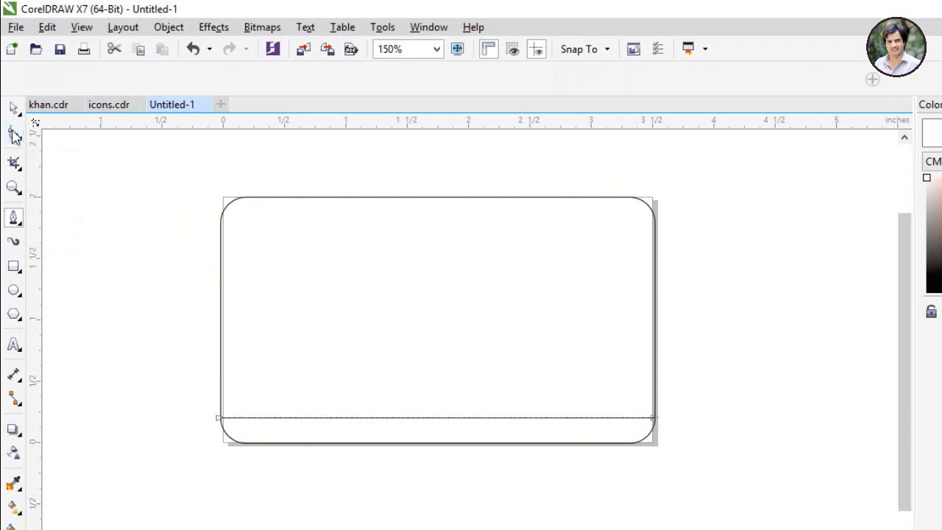
left_click(433, 418)
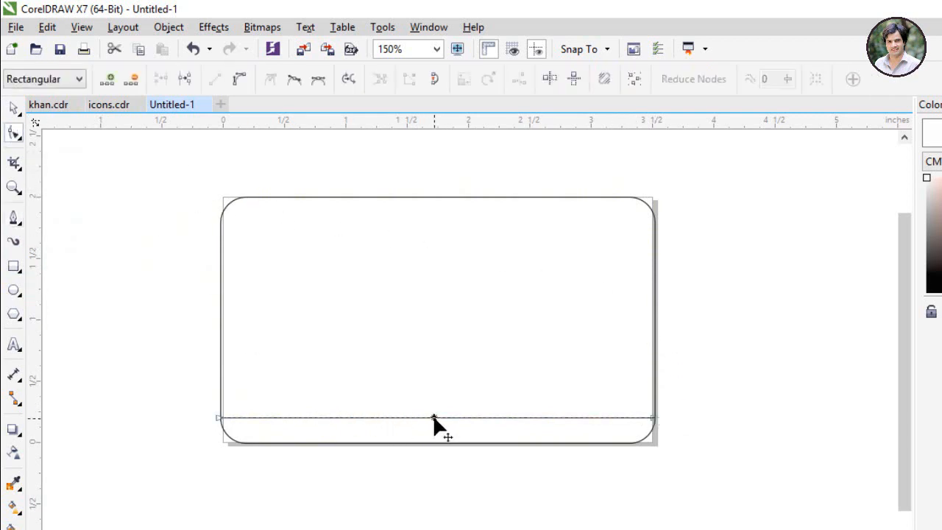
left_click(242, 84)
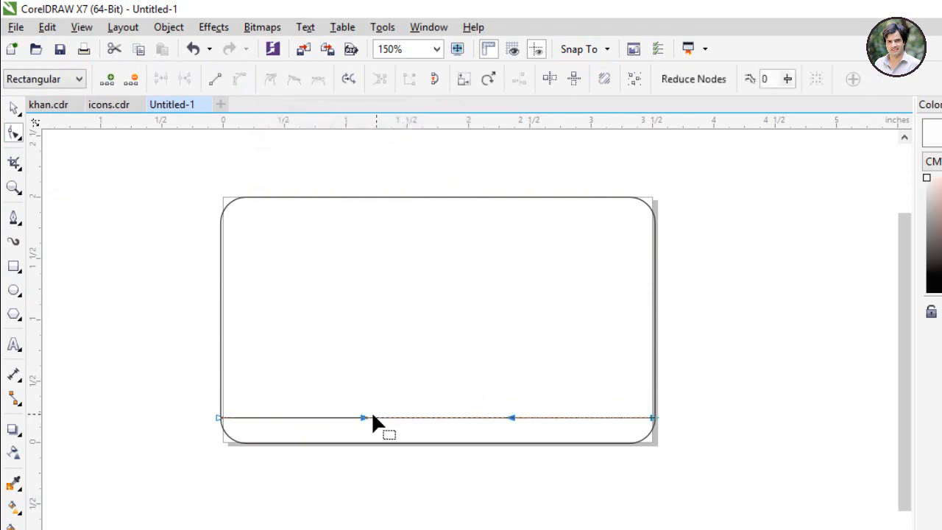
left_click_drag(362, 417, 373, 371)
left_click_drag(510, 417, 519, 371)
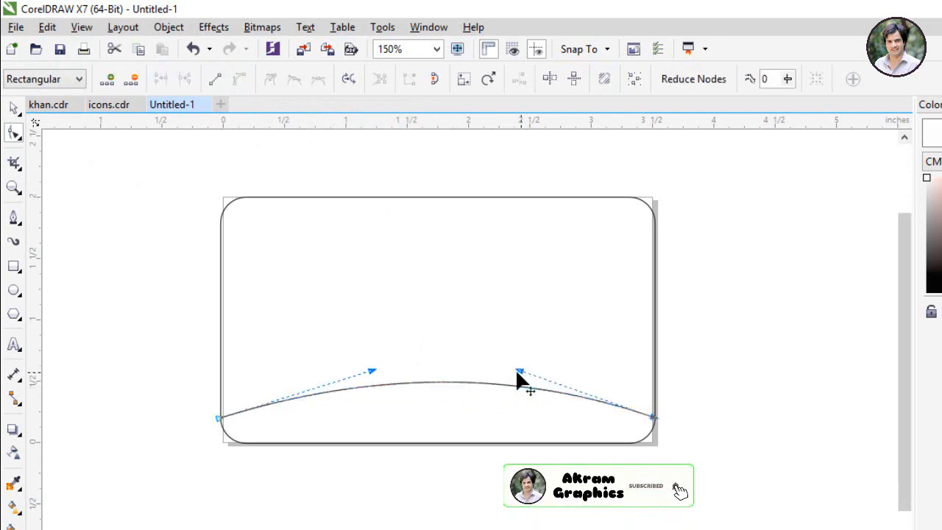
left_click(369, 373)
key("Tab")
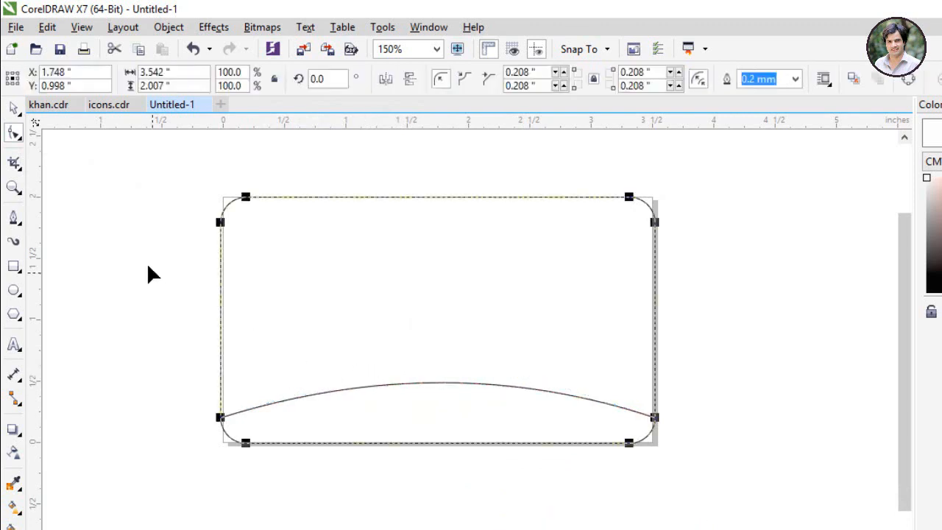
left_click(13, 107)
left_click(366, 475)
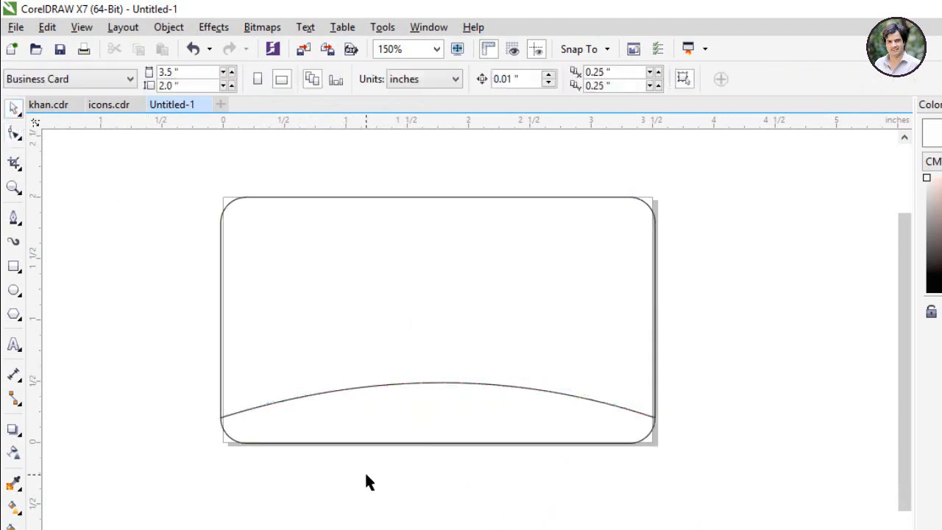
Step: Combine the rounded rectangle and the arc into one object
scroll(365, 475, "down", 2)
scroll(243, 235, "down", 2)
key("ctrl+a")
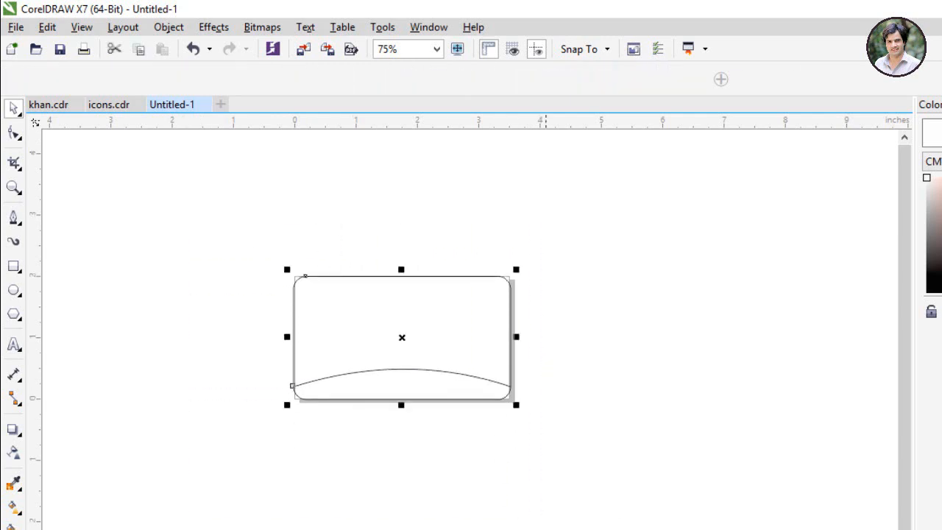
left_click(739, 78)
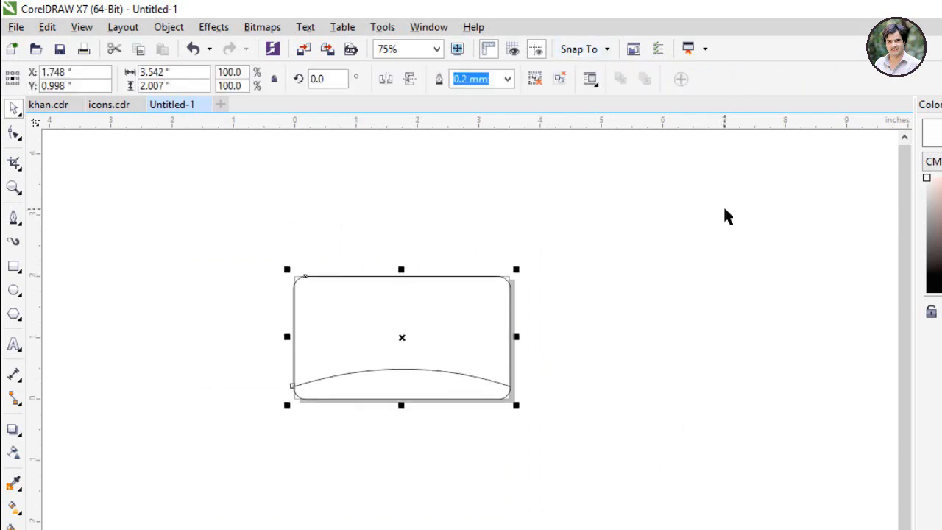
Step: Duplicate the arched card and park the spare copy to the right of the page
left_click(639, 292)
left_click_drag(406, 349, 206, 215)
left_click(441, 234)
left_click(304, 216)
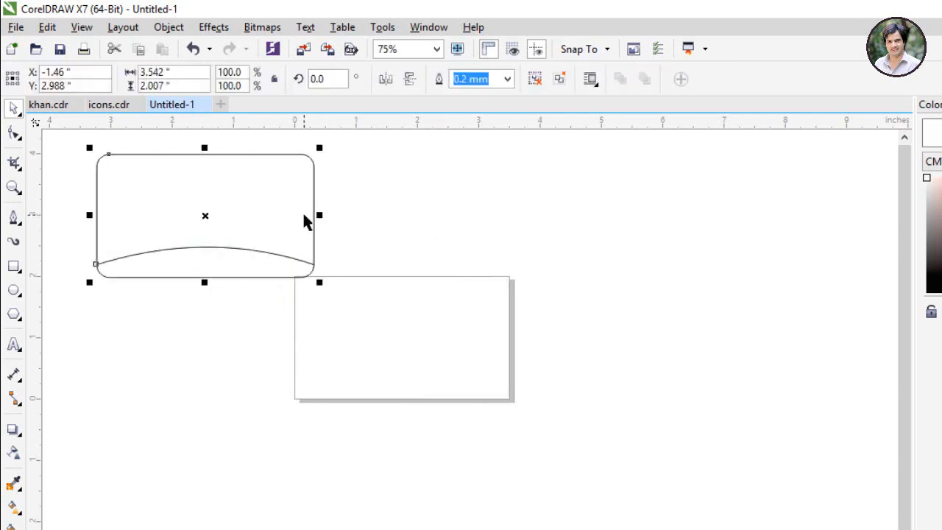
left_click_drag(288, 208, 486, 332)
left_click(265, 229)
left_click_drag(264, 230, 783, 261)
Step: Delete the arc from the card on the page
left_click(348, 352)
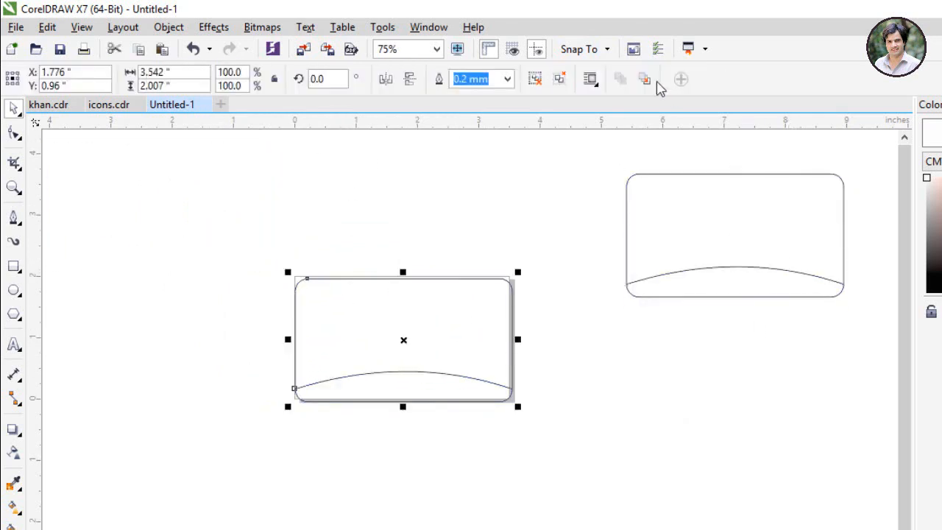
left_click(549, 343)
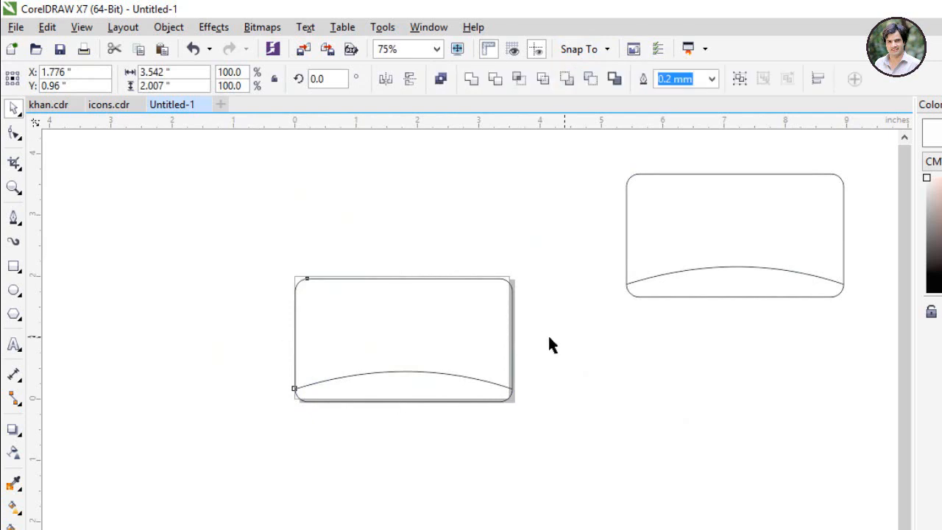
left_click(444, 375)
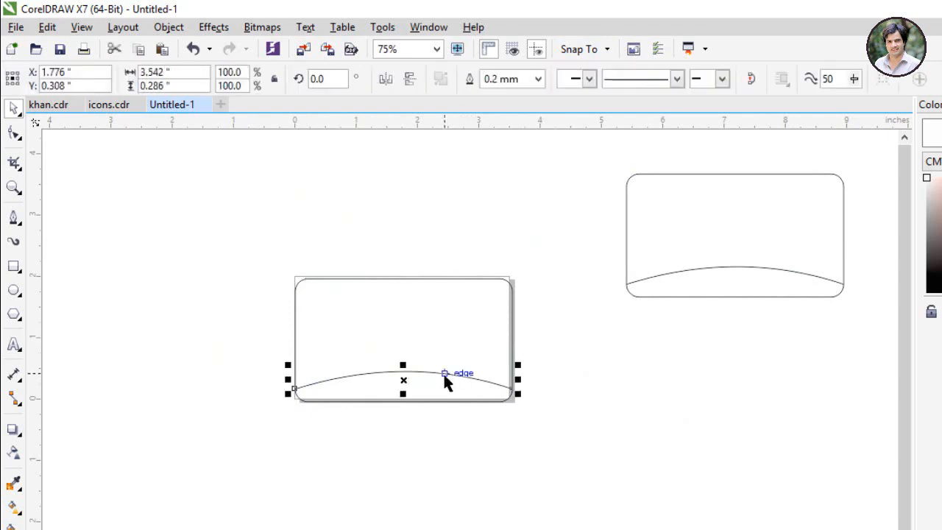
key("Delete")
scroll(402, 359, "up", 2)
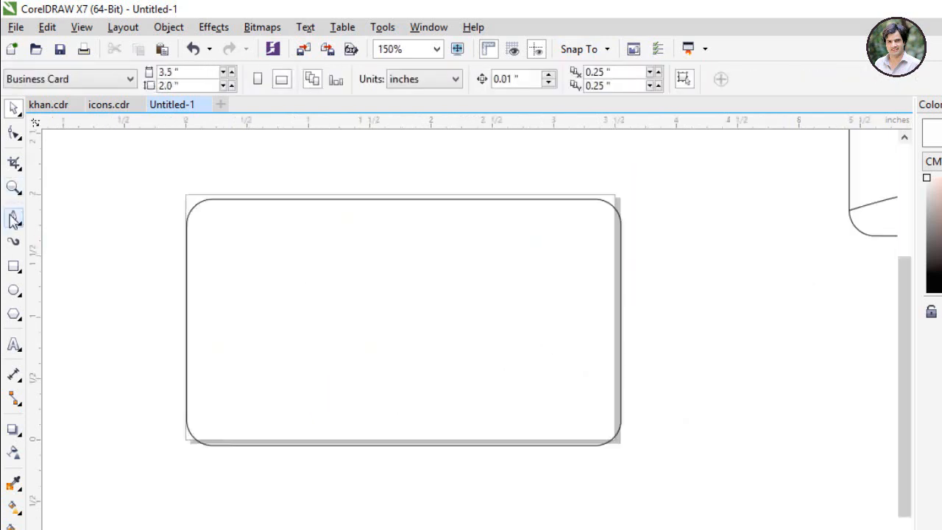
Step: Draw a diagonal Pen line across the card's top-right corner, top edge to right edge
left_click(14, 219)
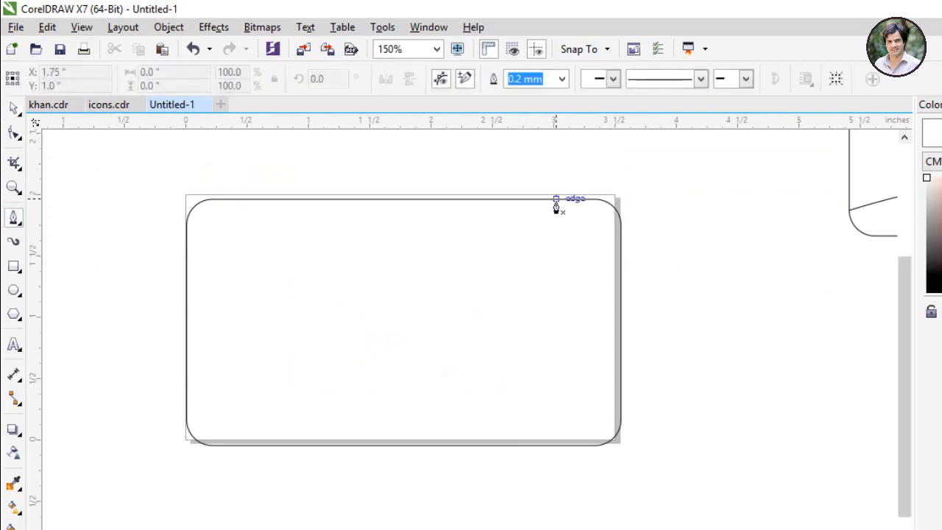
left_click(524, 199)
double_click(619, 269)
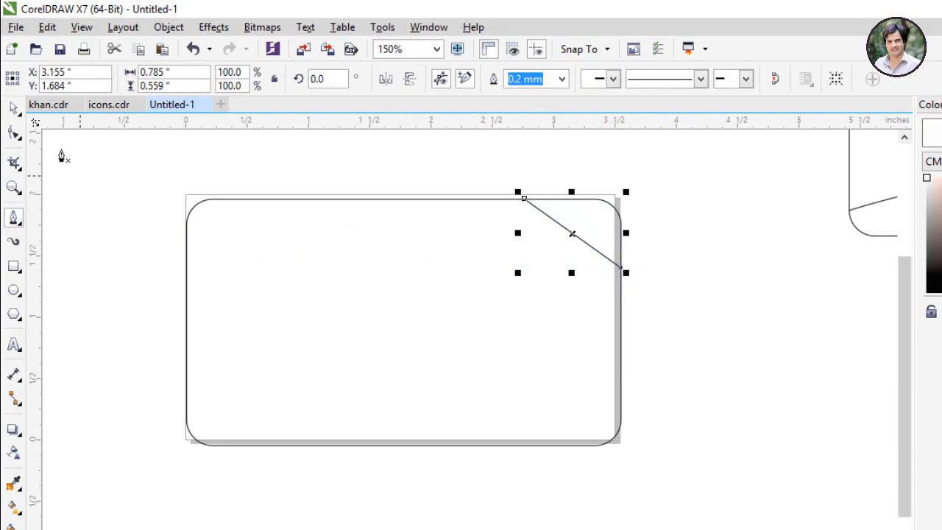
Step: Convert the diagonal to a curve and bend it to follow the rounded corner
left_click(14, 131)
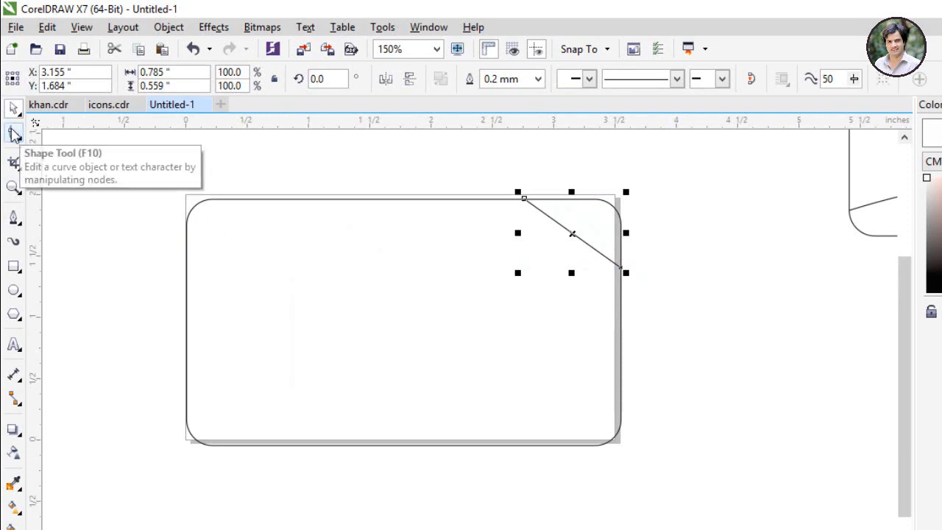
left_click(14, 131)
left_click(573, 234)
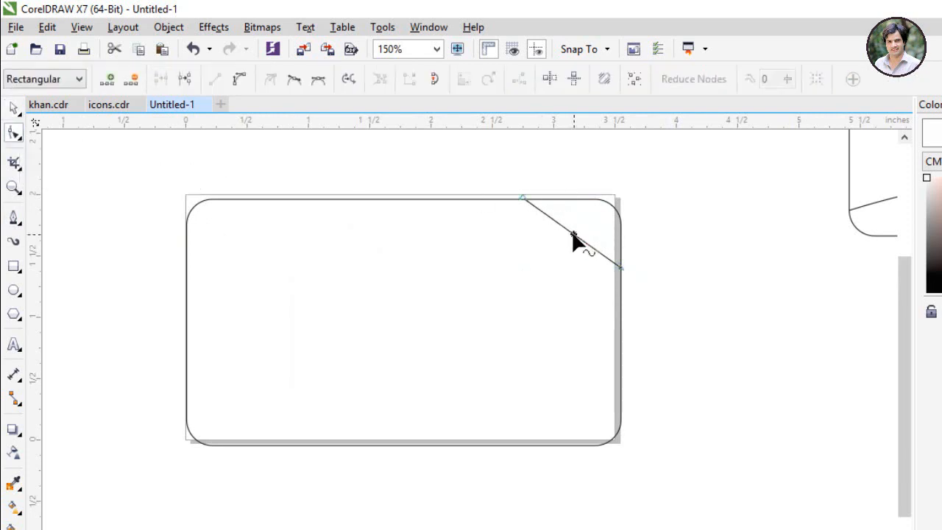
left_click(577, 231)
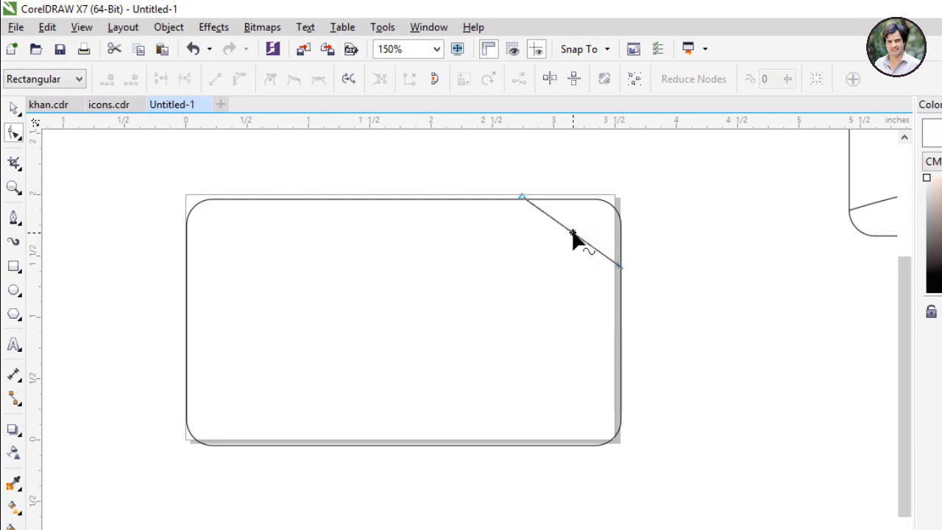
left_click(571, 234)
left_click(239, 80)
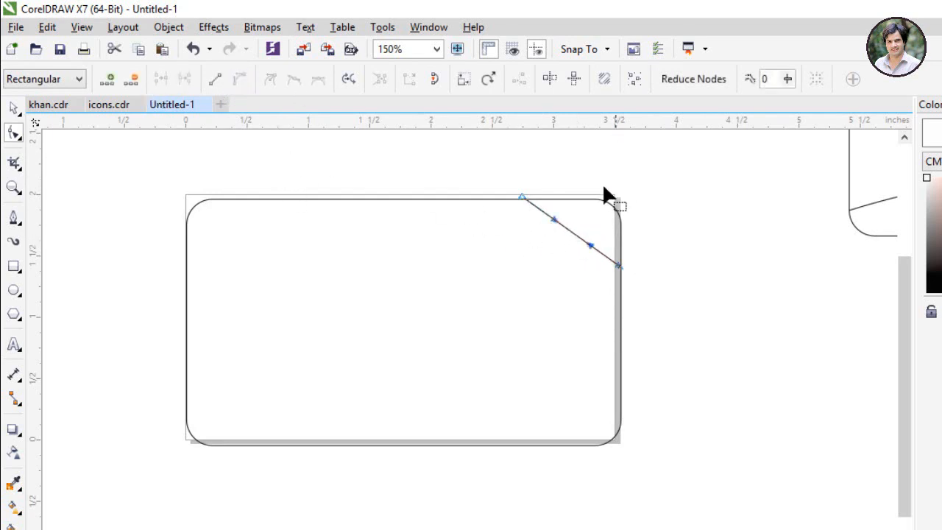
left_click_drag(574, 236, 623, 259)
scroll(523, 199, "up", 8)
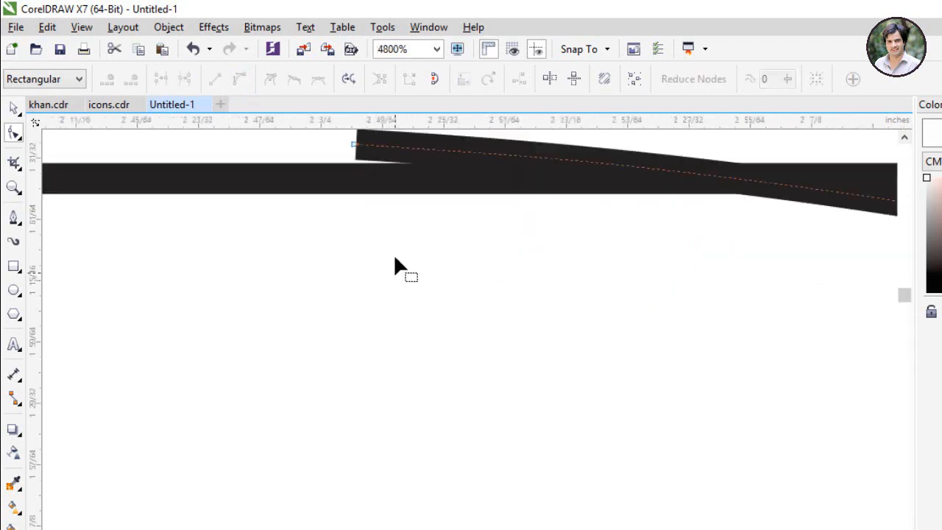
scroll(373, 156, "down", 5)
scroll(372, 184, "up", 5)
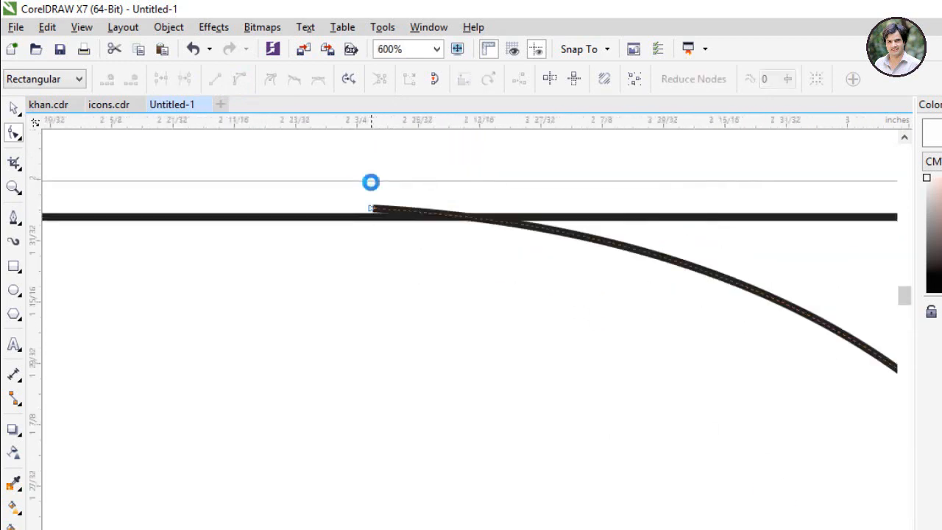
left_click_drag(378, 290, 393, 328)
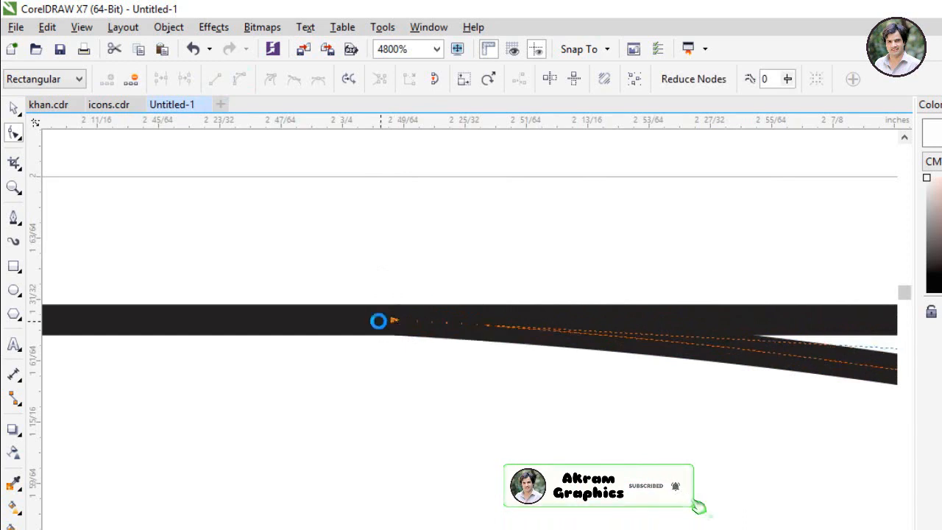
scroll(379, 319, "down", 6)
scroll(569, 473, "up", 4)
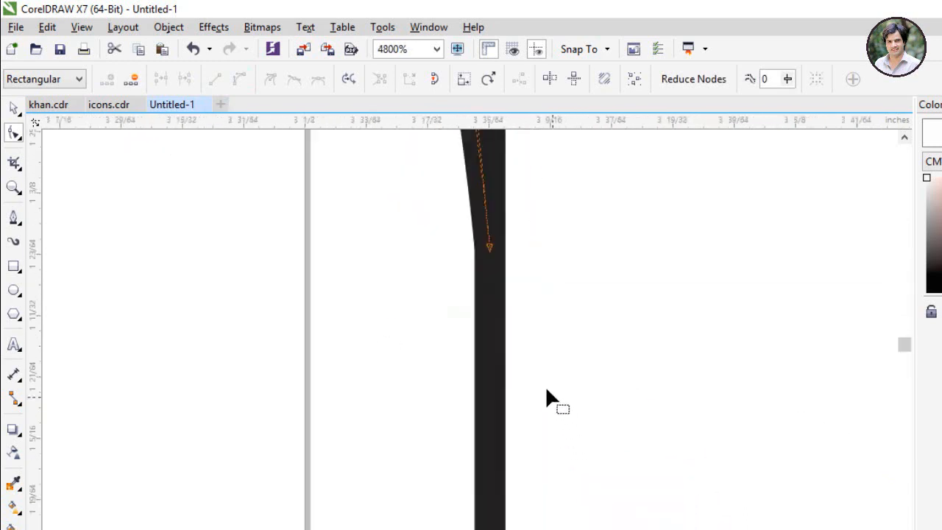
scroll(511, 311, "down", 6)
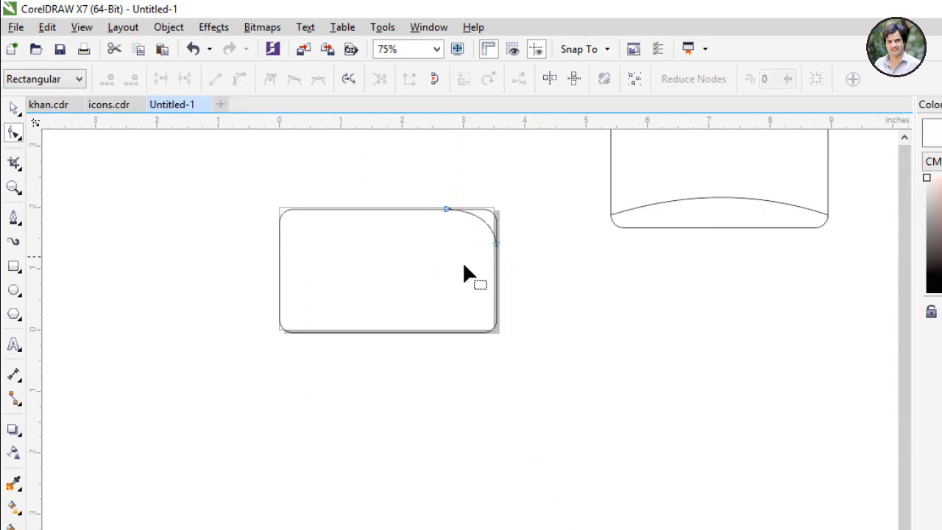
Step: Draw a slanted line from the top edge's midpoint down to the bottom edge
left_click(13, 108)
left_click(133, 217)
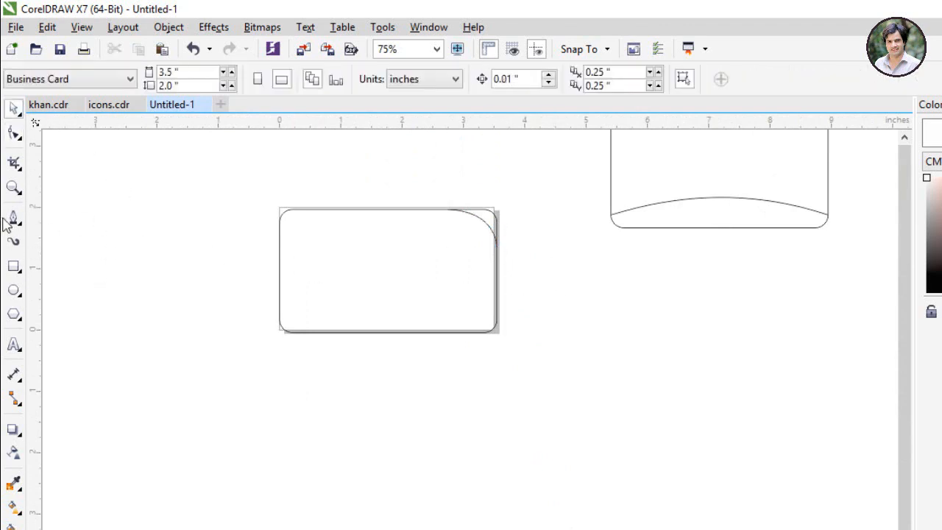
left_click(13, 217)
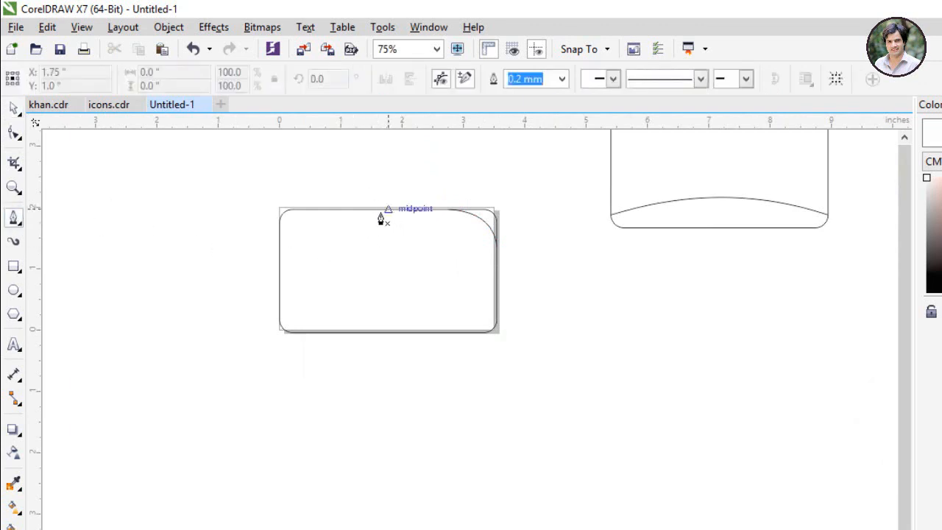
scroll(379, 213, "up", 1)
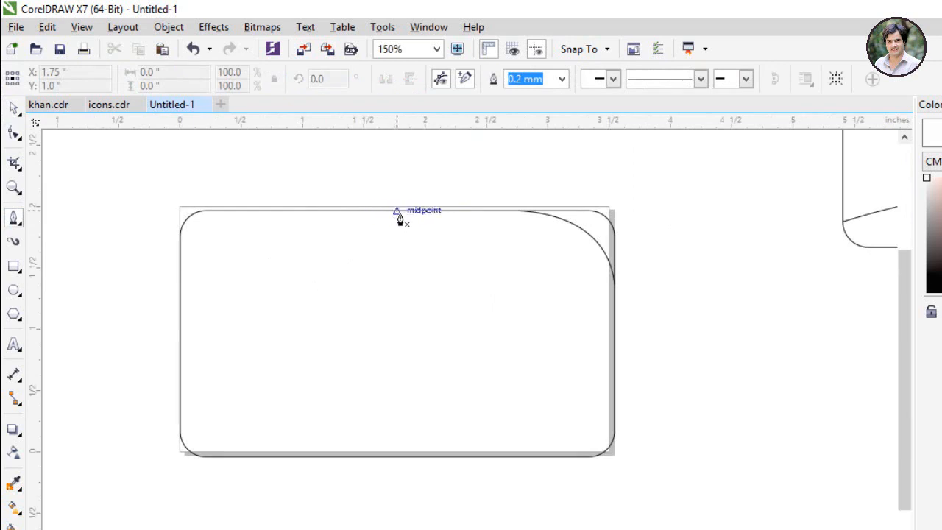
left_click(397, 211)
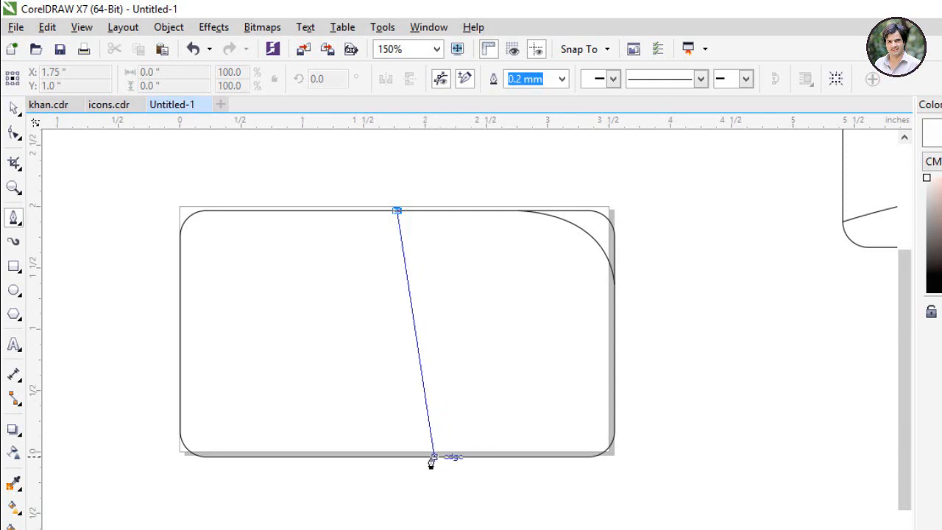
double_click(435, 458)
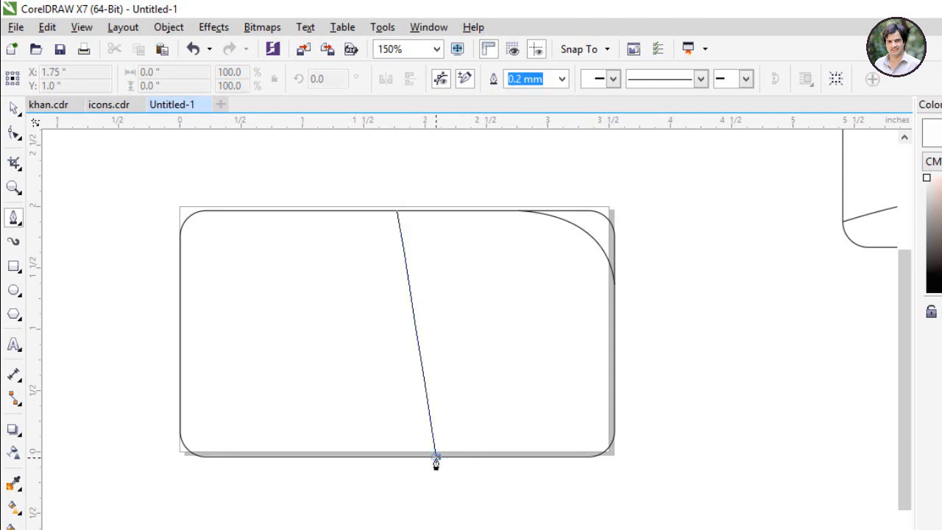
key("Escape")
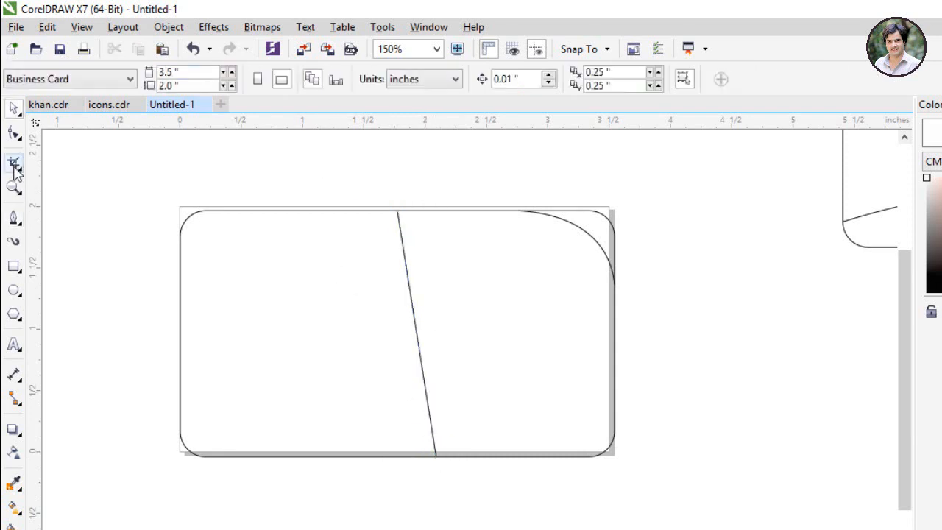
Step: Draw a second, kinked line just left of the first, from top edge to bottom edge
left_click(13, 217)
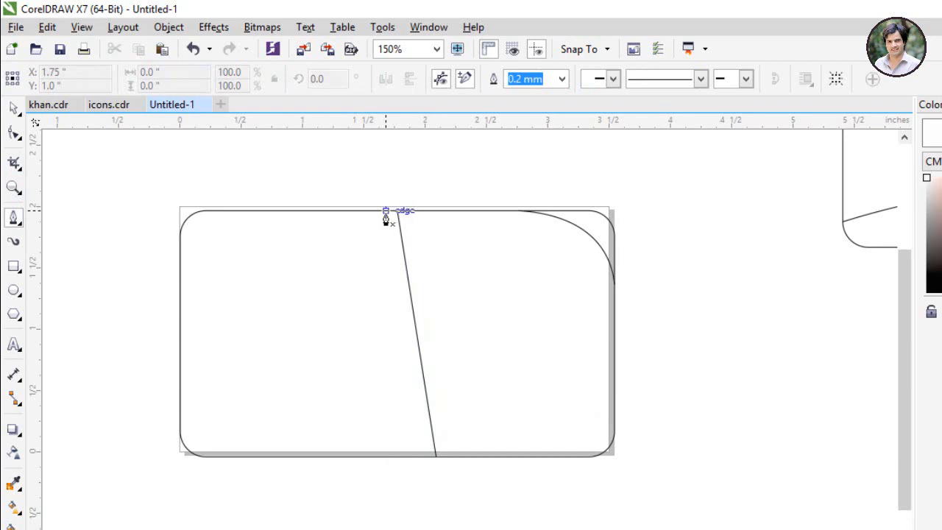
left_click(386, 212)
left_click(407, 355)
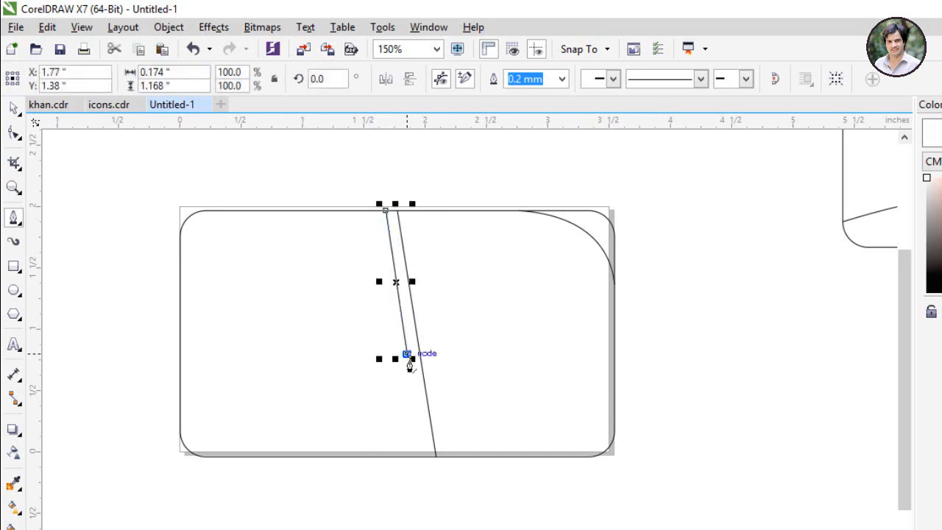
left_click(420, 366)
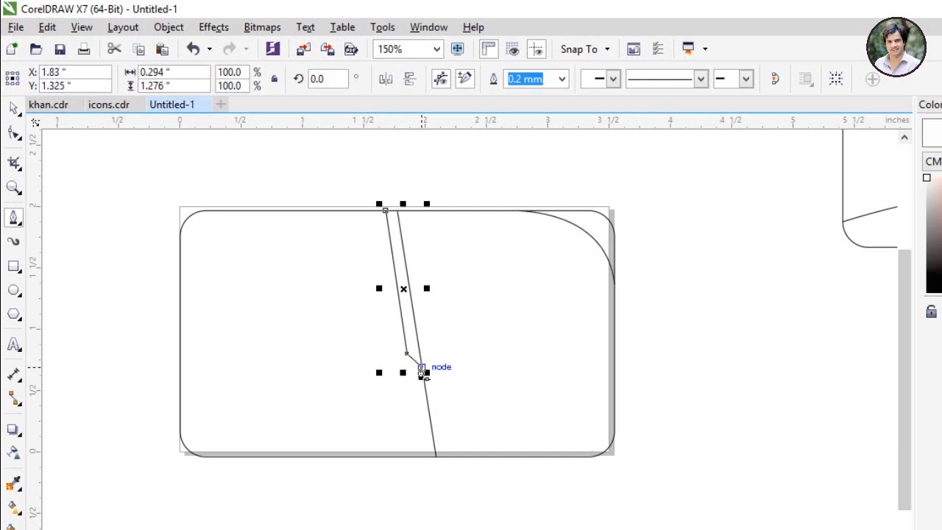
key("ctrl+z")
left_click(370, 213)
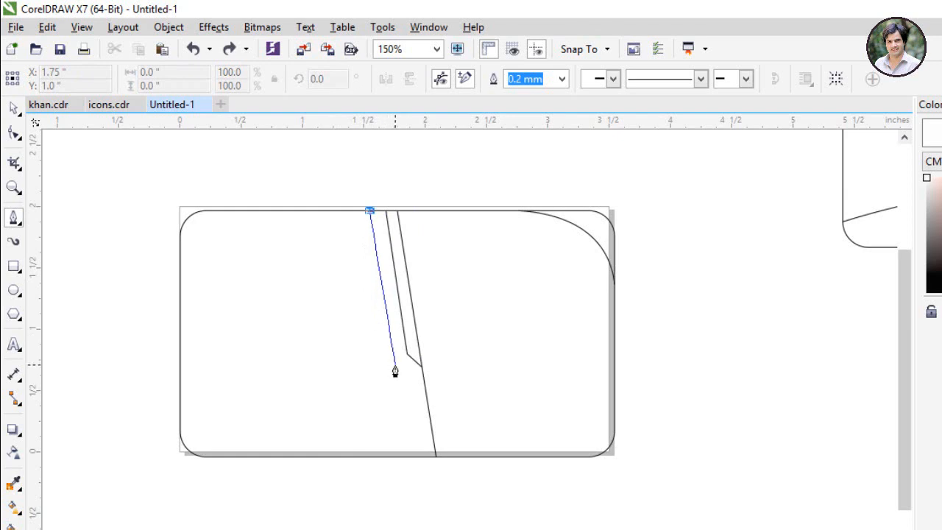
left_click(395, 369)
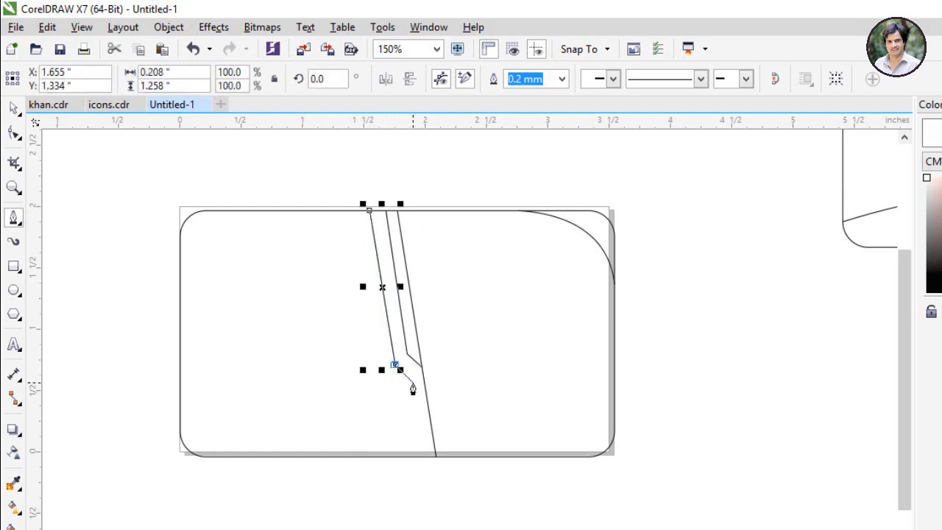
left_click(413, 384)
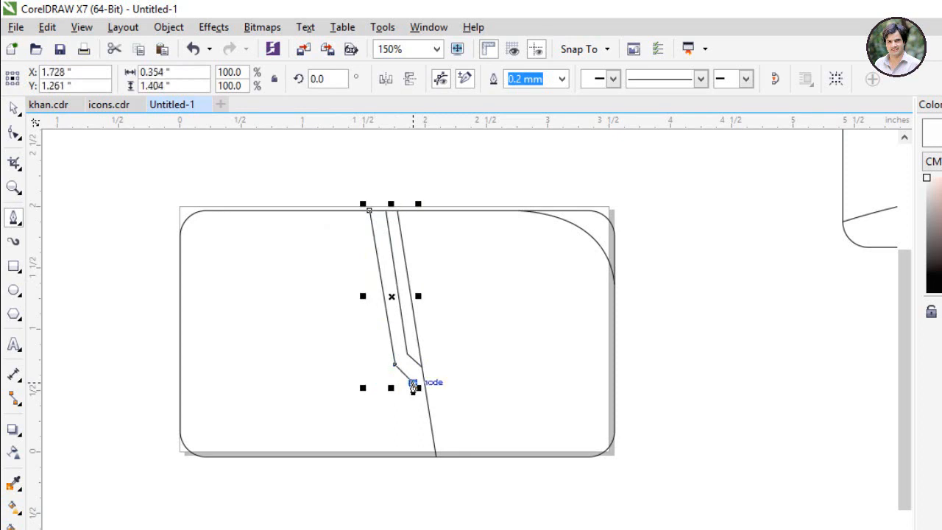
double_click(425, 456)
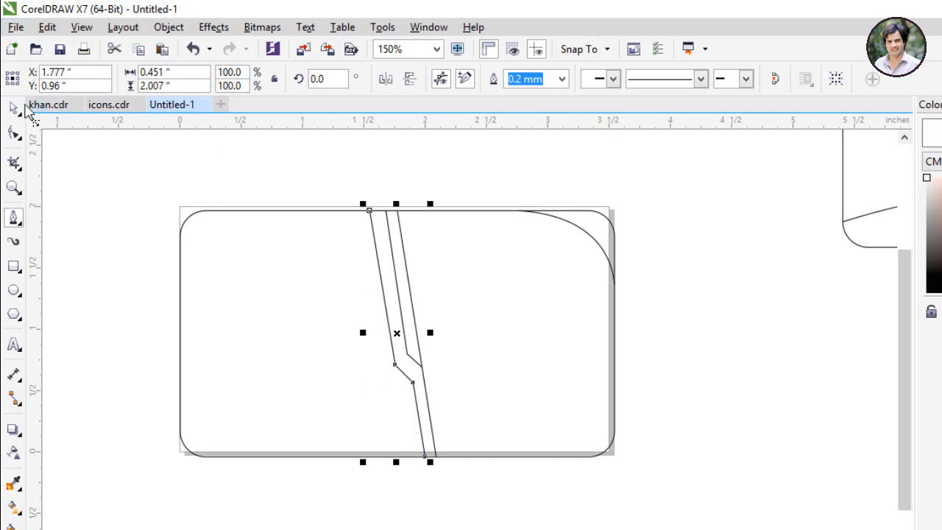
left_click(13, 108)
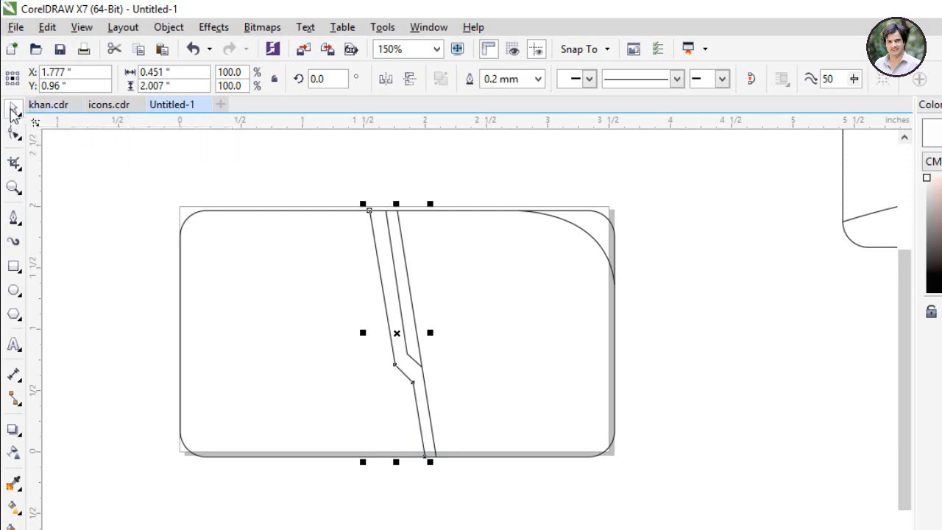
left_click(73, 230)
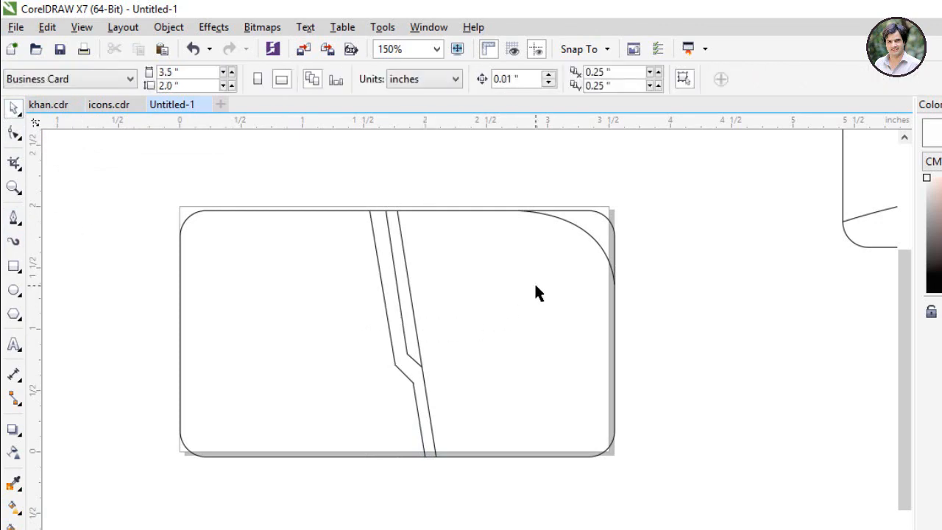
Step: Smart Fill the top-right corner region with colour
left_click(602, 244)
left_click(160, 259)
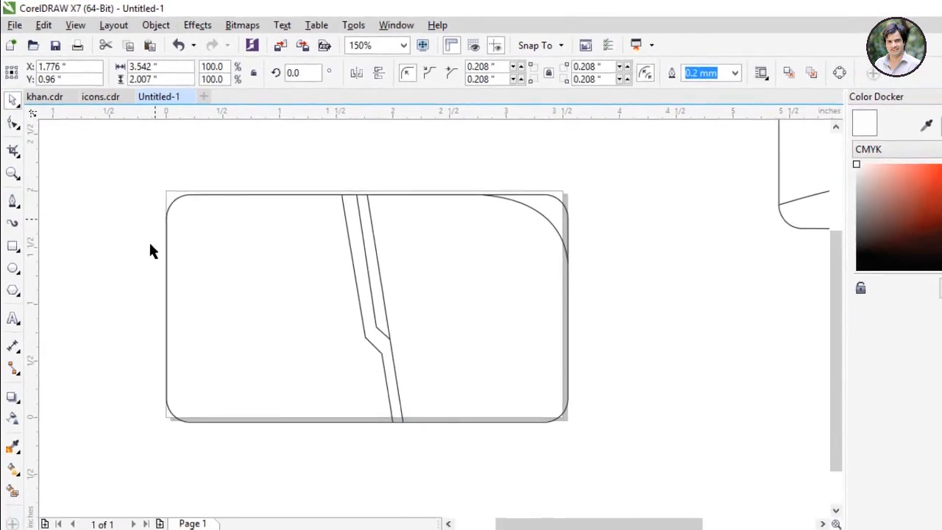
left_click(13, 527)
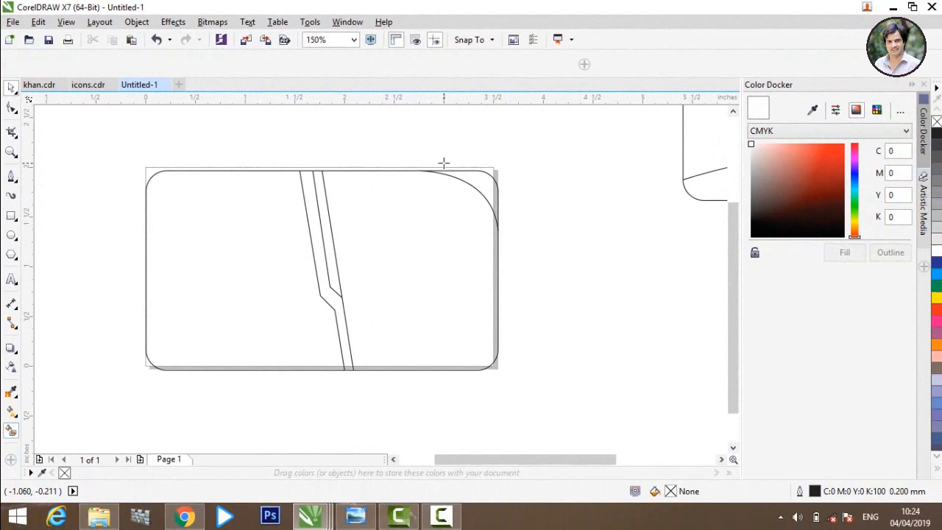
left_click(490, 189)
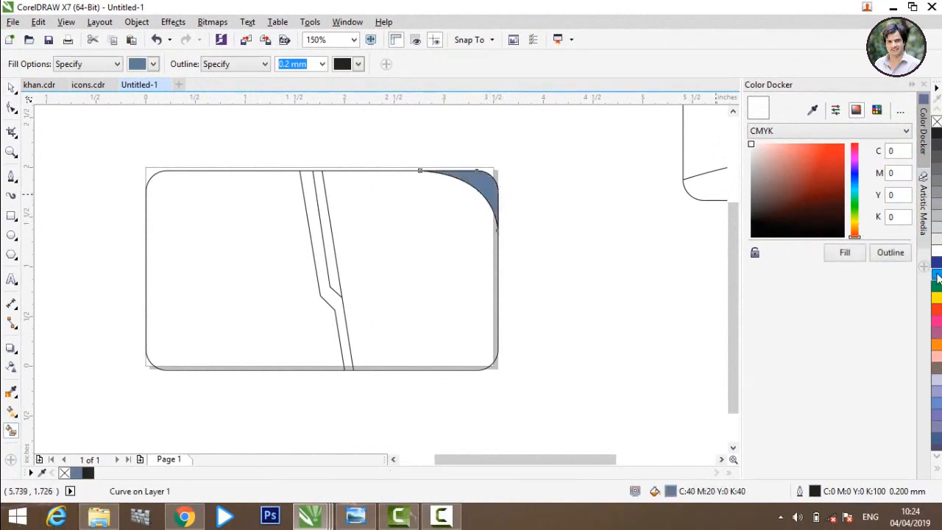
left_click(11, 87)
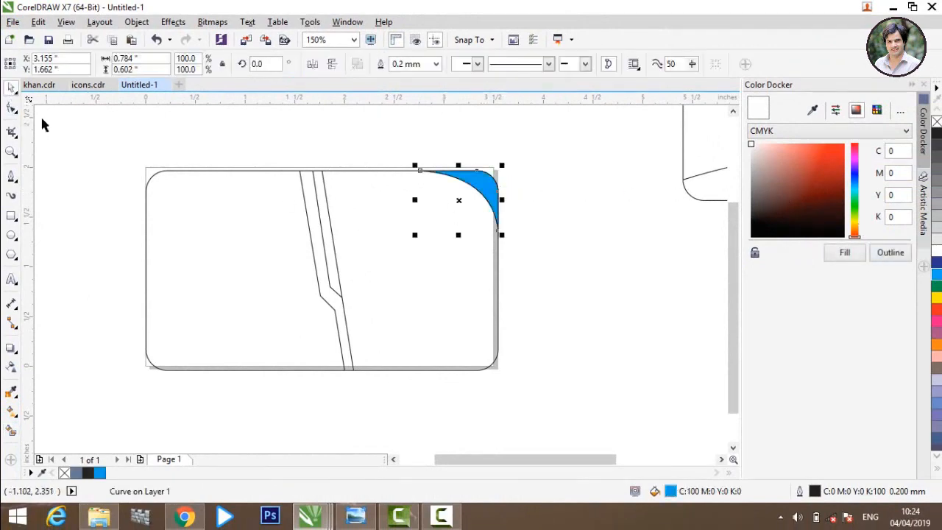
left_click(326, 220)
left_click(91, 279)
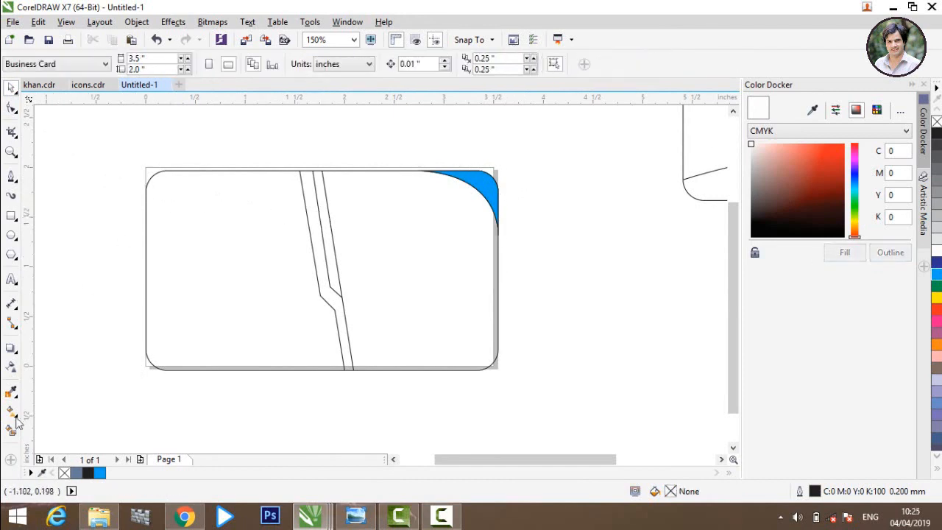
Step: Fill the strip between the slanted lines with blue C87 M34 Y8 K0
left_click(11, 433)
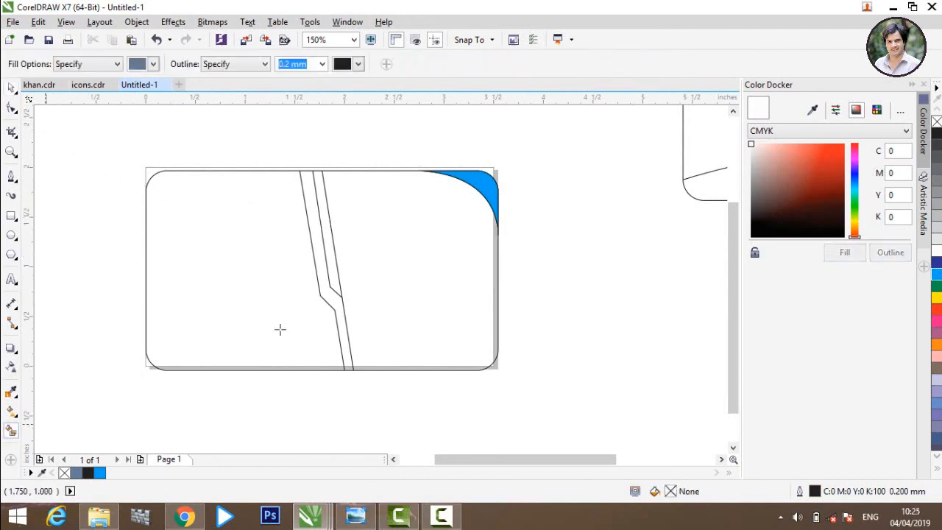
left_click(334, 271)
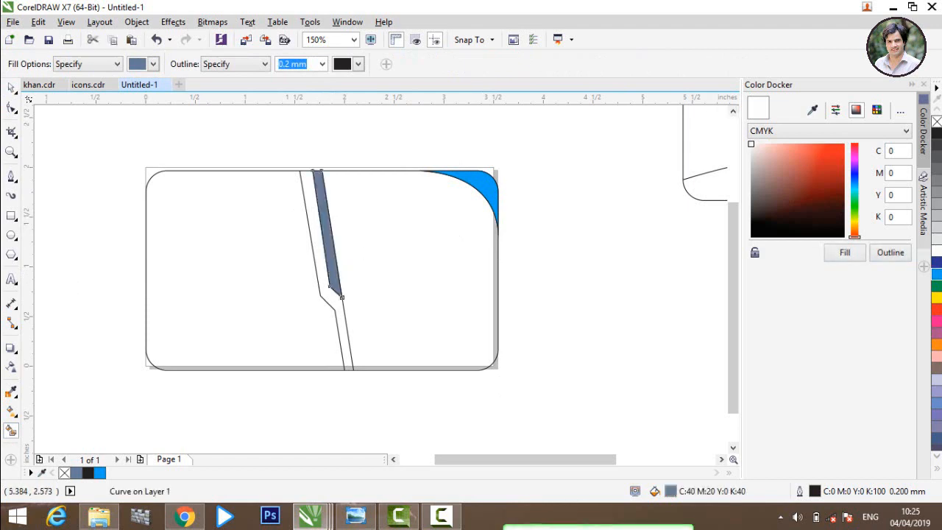
left_click(937, 275)
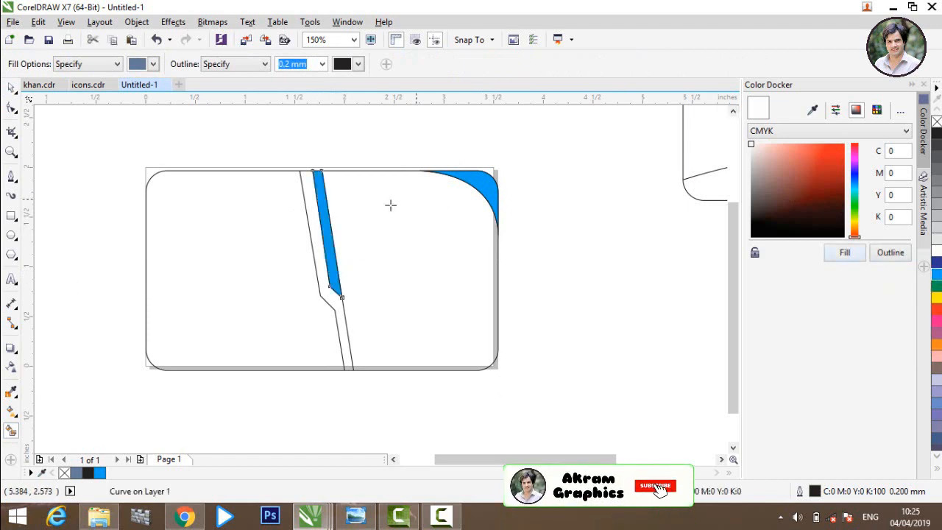
left_click(315, 212)
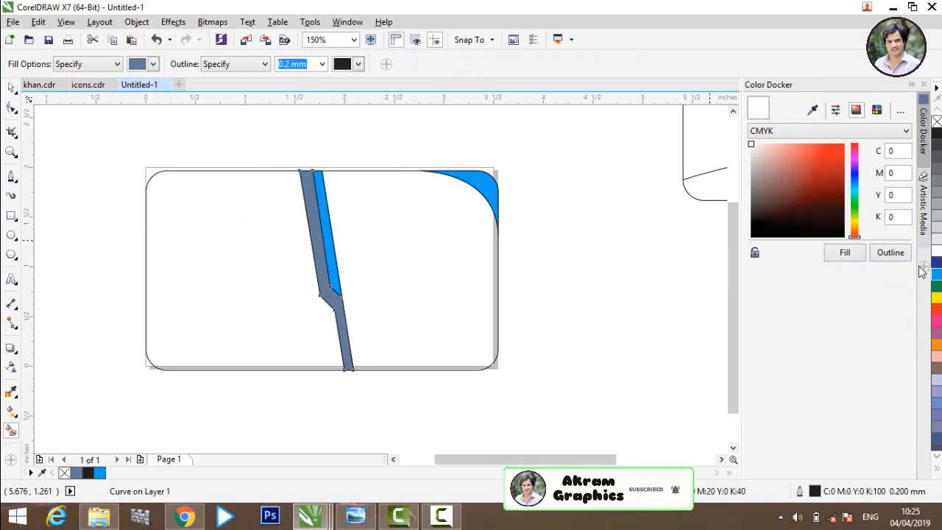
left_click(814, 108)
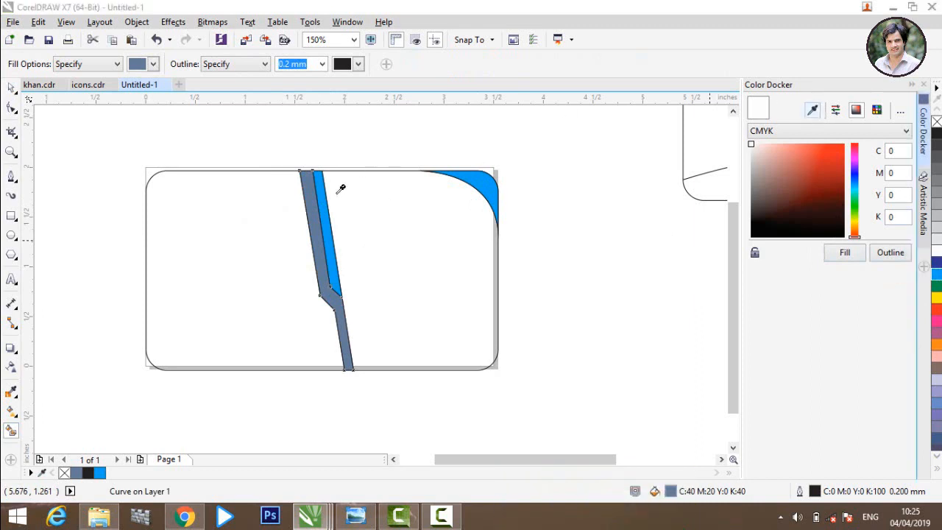
left_click(324, 199)
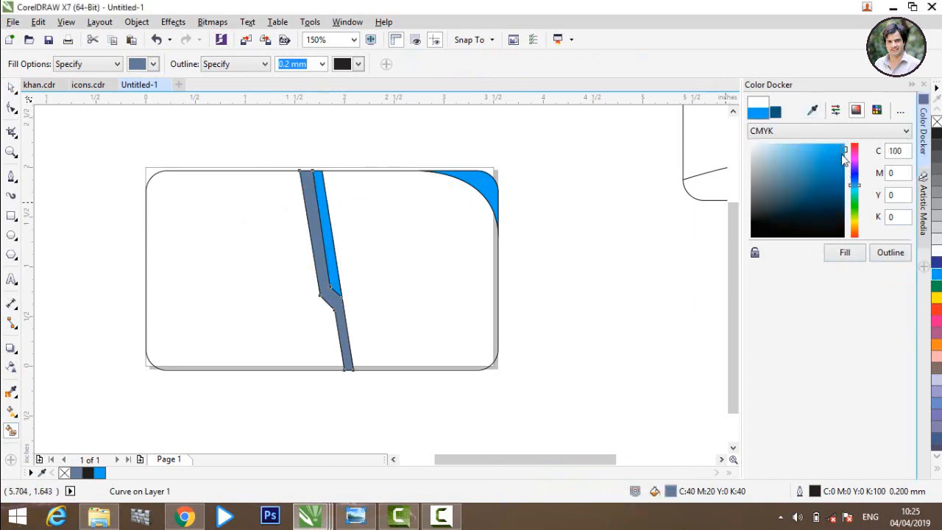
left_click_drag(845, 155, 845, 167)
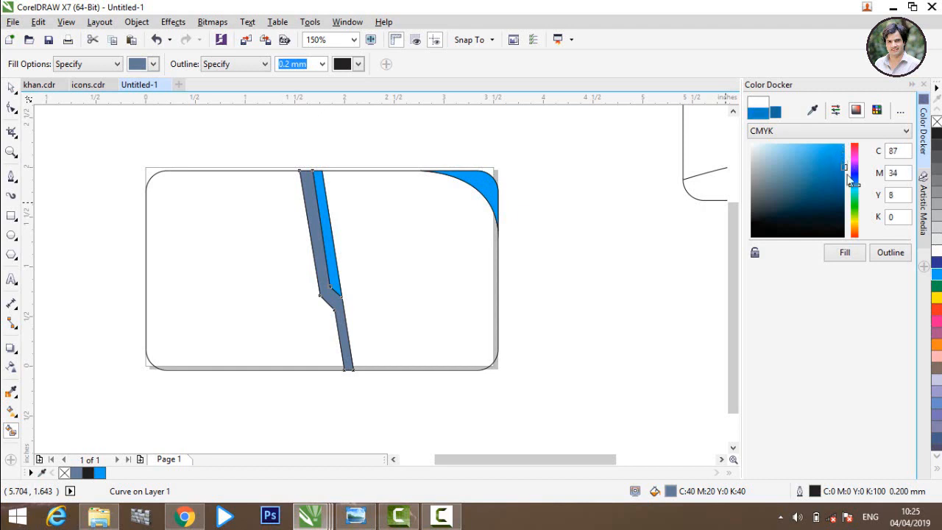
left_click(845, 254)
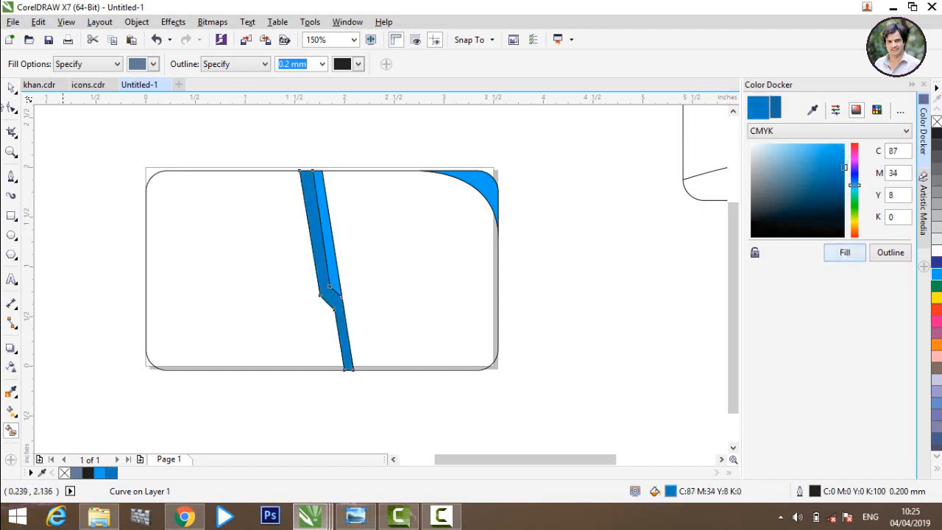
key("space")
left_click(86, 151)
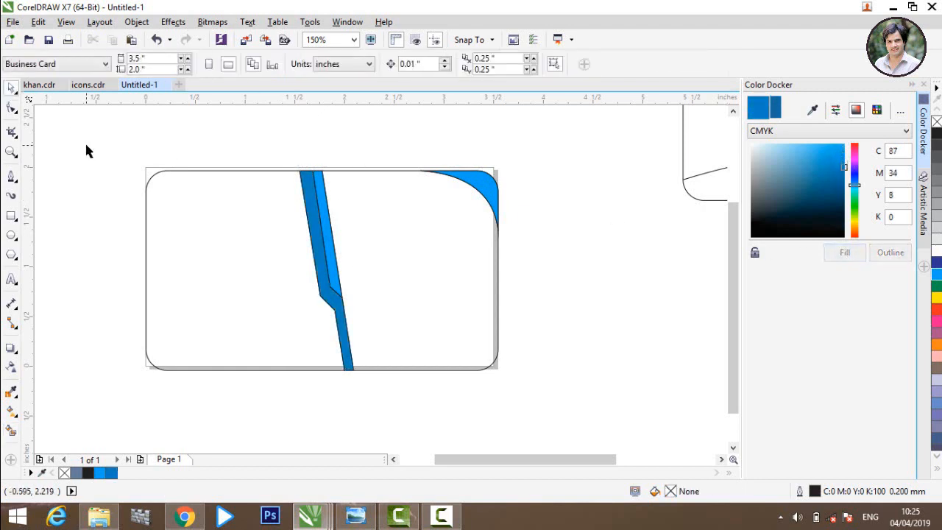
Step: Fill the card's large right-hand panel dark grey K80
key("Tab")
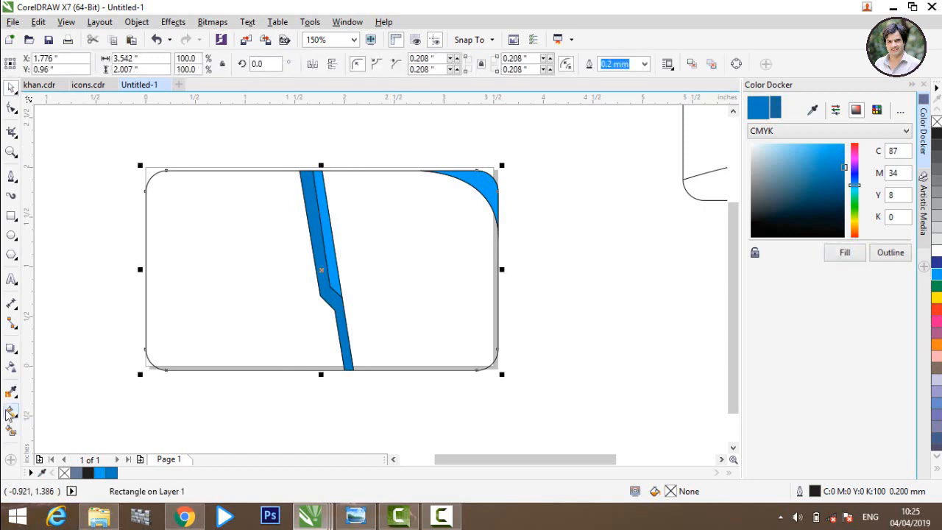
left_click(399, 280)
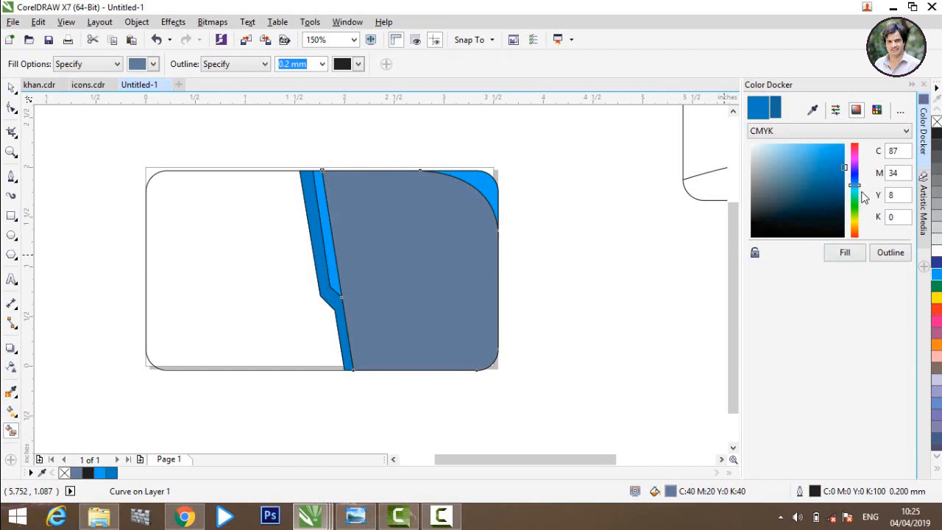
left_click(937, 160)
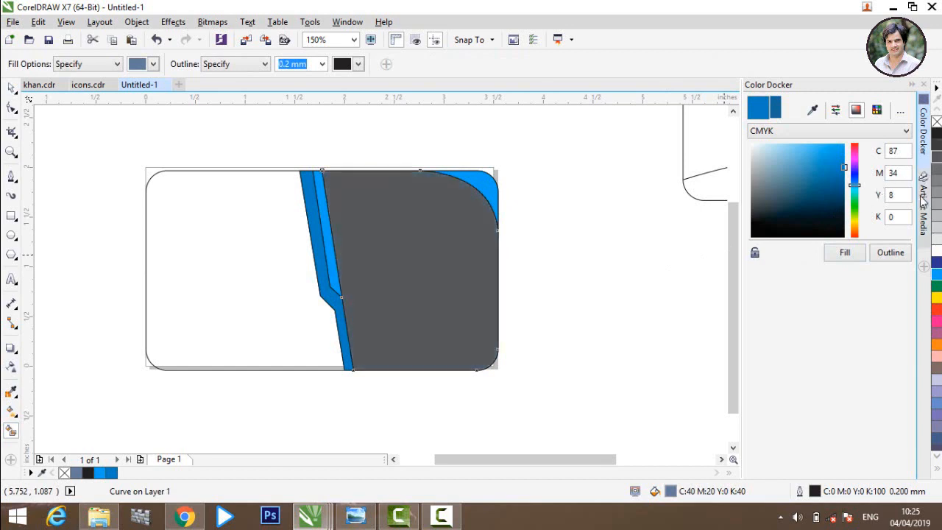
left_click(844, 253)
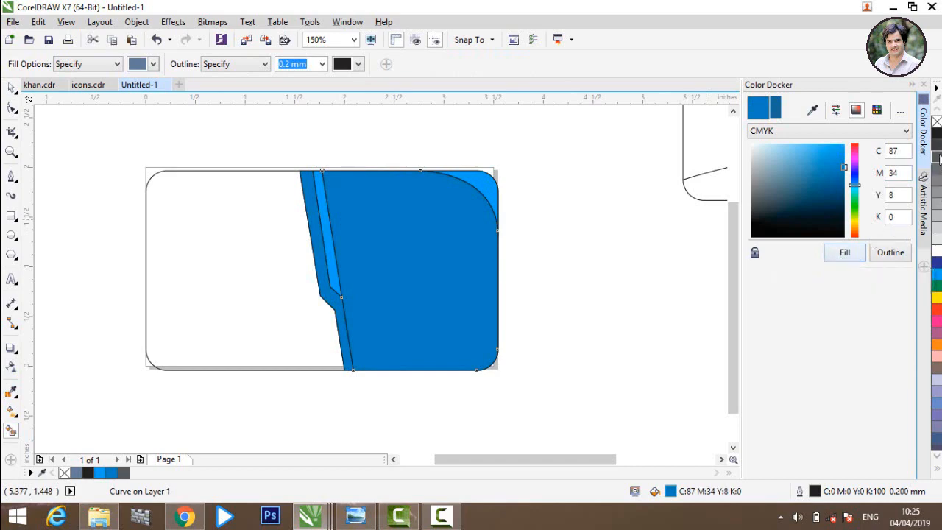
left_click(937, 161)
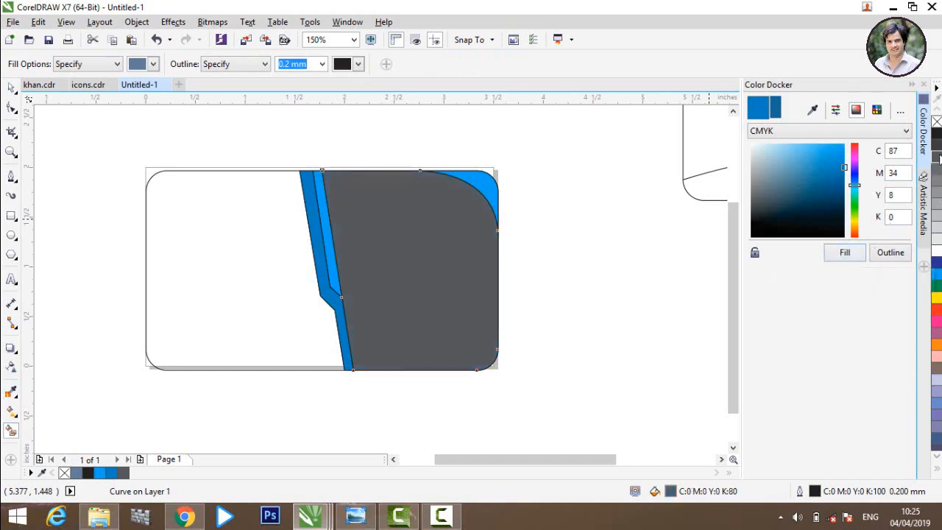
left_click(11, 89)
left_click(67, 147)
Step: Switch over to the icons.cdr document
left_click(213, 283)
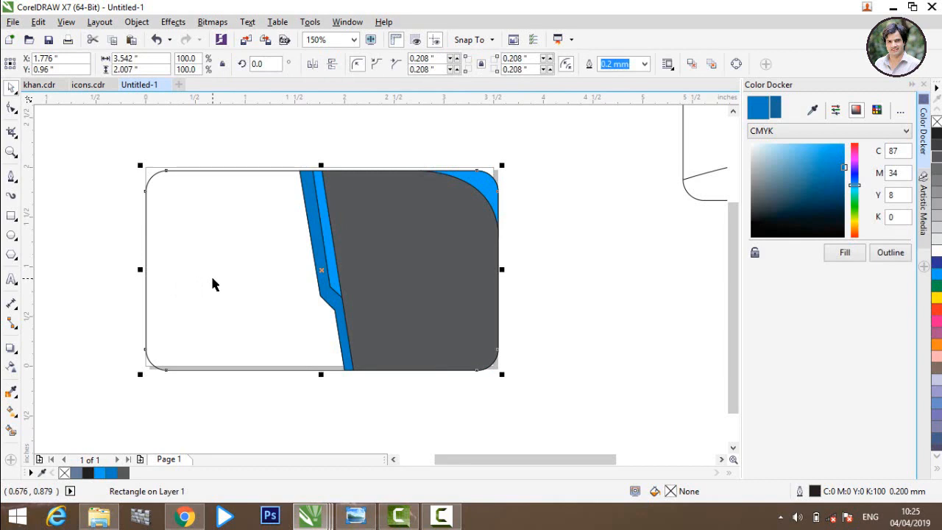
left_click(81, 134)
left_click(86, 85)
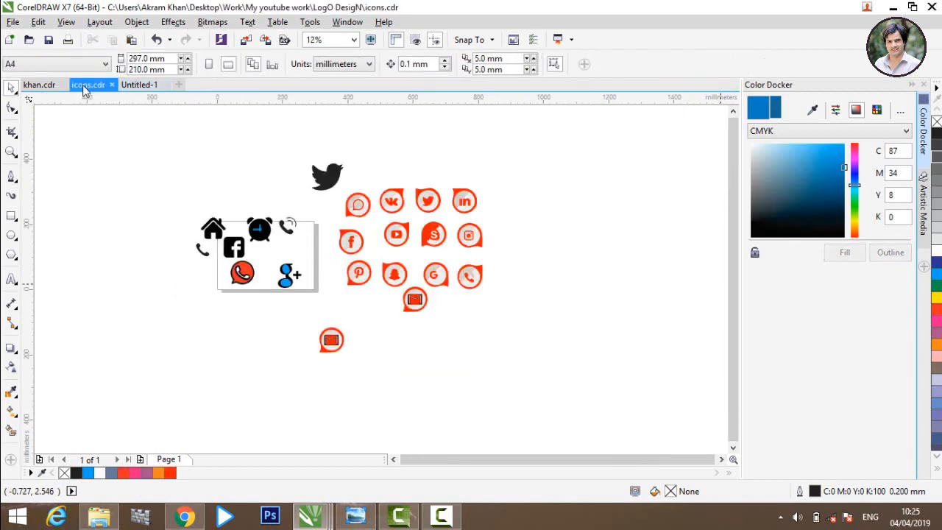
Step: Copy the phone icon group from icons.cdr and paste it into the card document
left_click(290, 227)
key("ctrl+z")
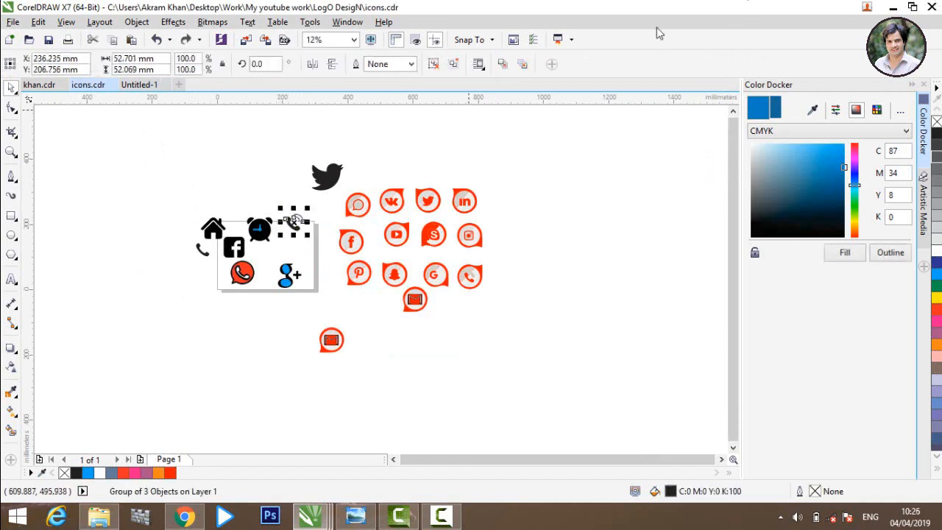
left_click(136, 87)
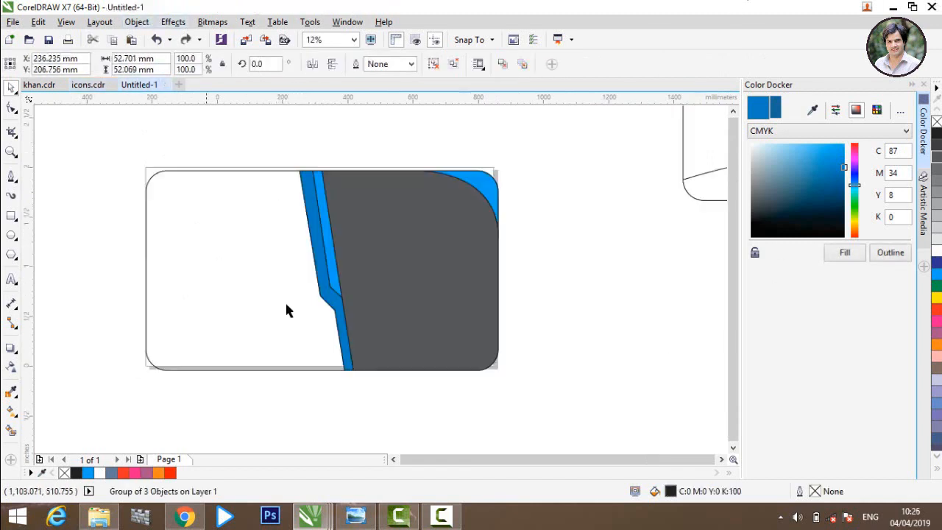
left_click(151, 259)
left_click(103, 274)
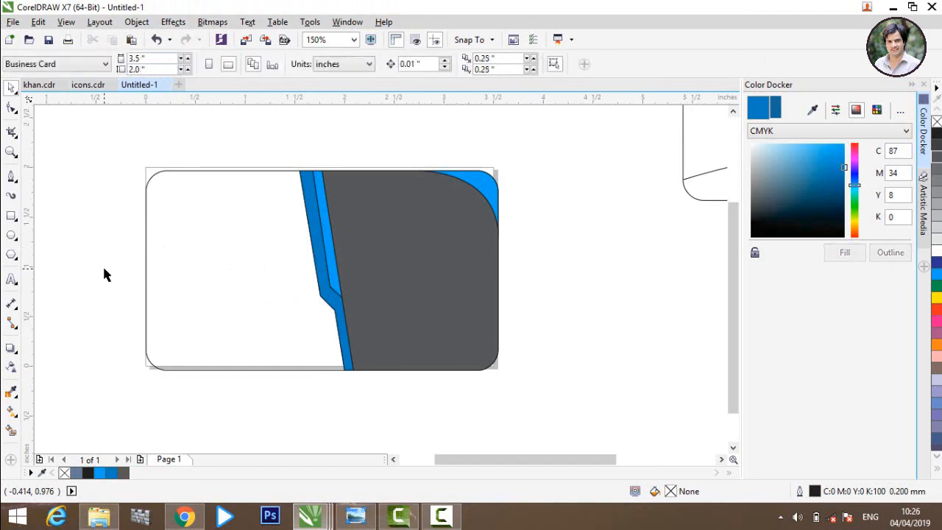
key("ctrl+v")
key("F4")
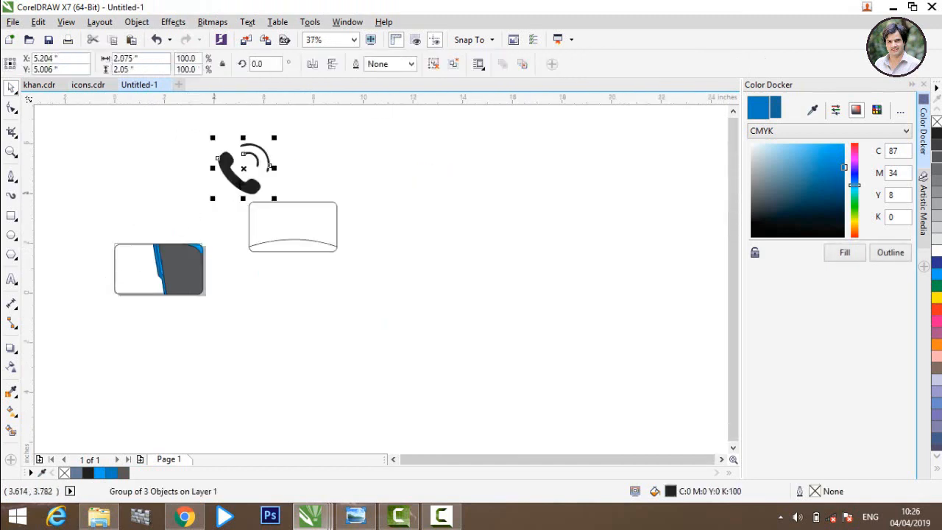
Step: Scale the phone icon down and place it on the card's white left side
left_click_drag(274, 139, 234, 177)
scroll(79, 264, "up", 2)
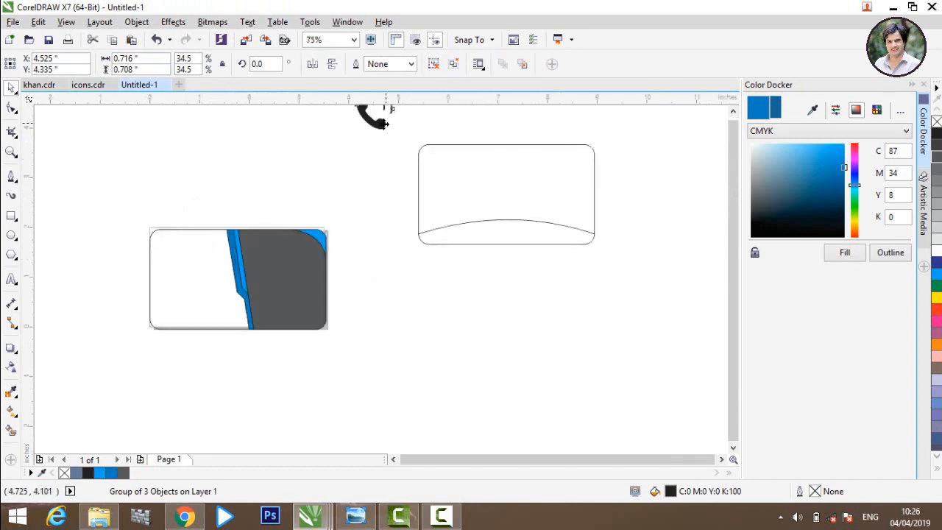
left_click_drag(387, 121, 127, 305)
scroll(127, 304, "up", 1)
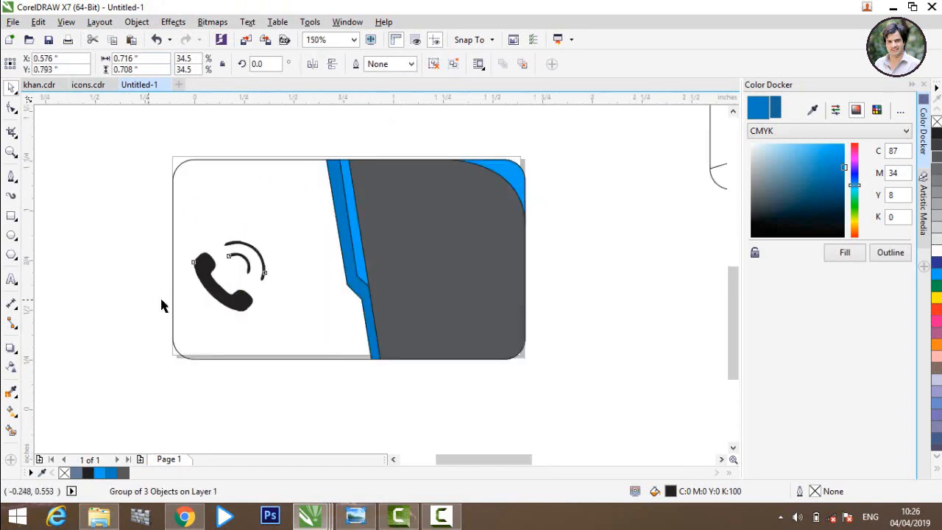
scroll(331, 267, "up", 1)
scroll(168, 243, "down", 1)
left_click(169, 243)
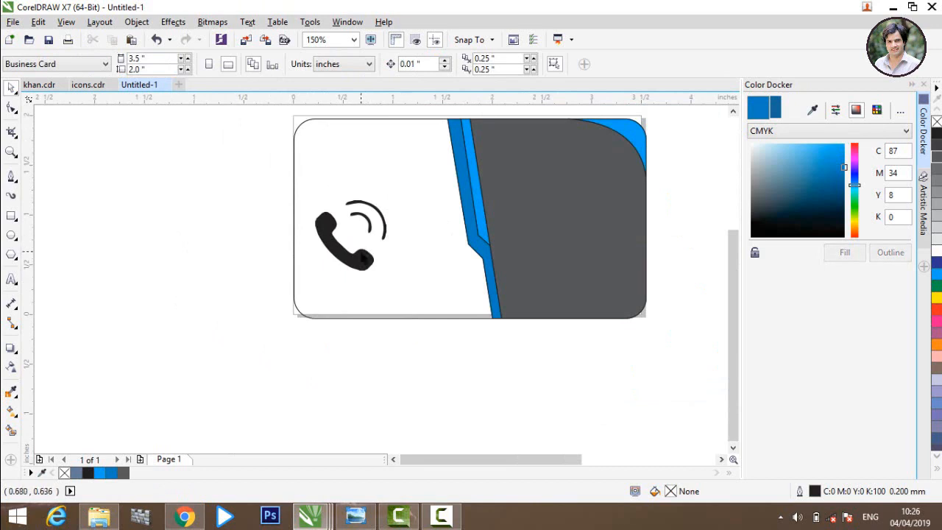
left_click(361, 255)
left_click_drag(395, 200, 371, 224)
left_click(88, 85)
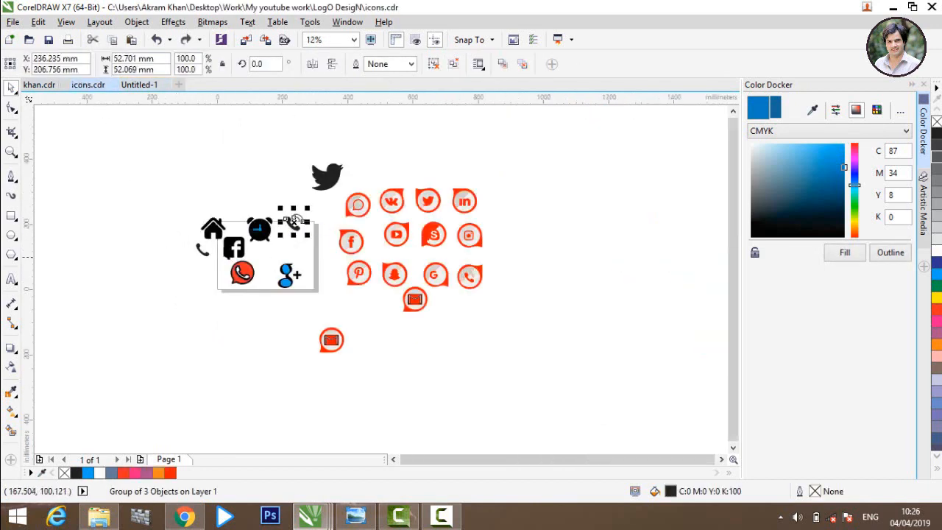
Step: Copy the G+ icon group and paste it into the card document
left_click(287, 274)
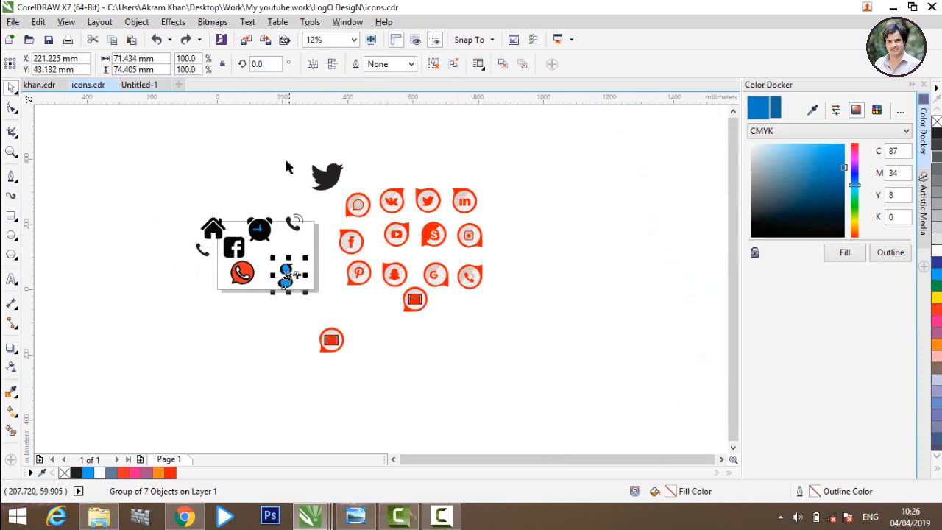
left_click(142, 84)
left_click(295, 282)
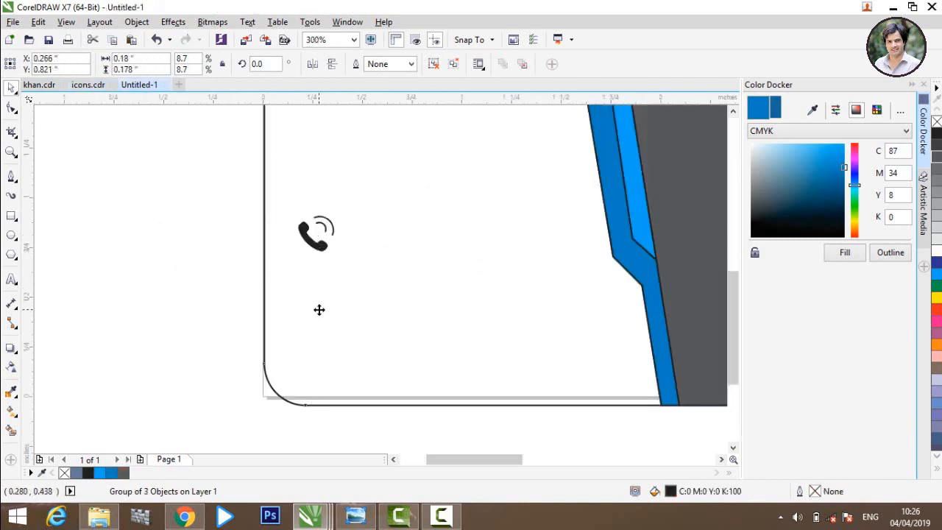
key("ctrl+v")
Step: Shrink the G+ icon and align it just below the phone icon
scroll(136, 284, "down", 2)
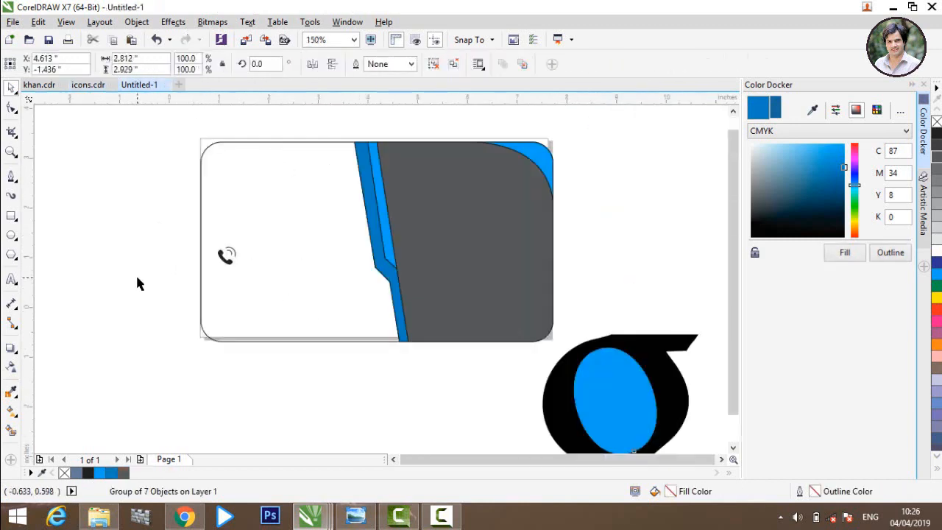
left_click_drag(313, 323, 151, 337)
left_click(83, 316)
scroll(137, 309, "up", 2)
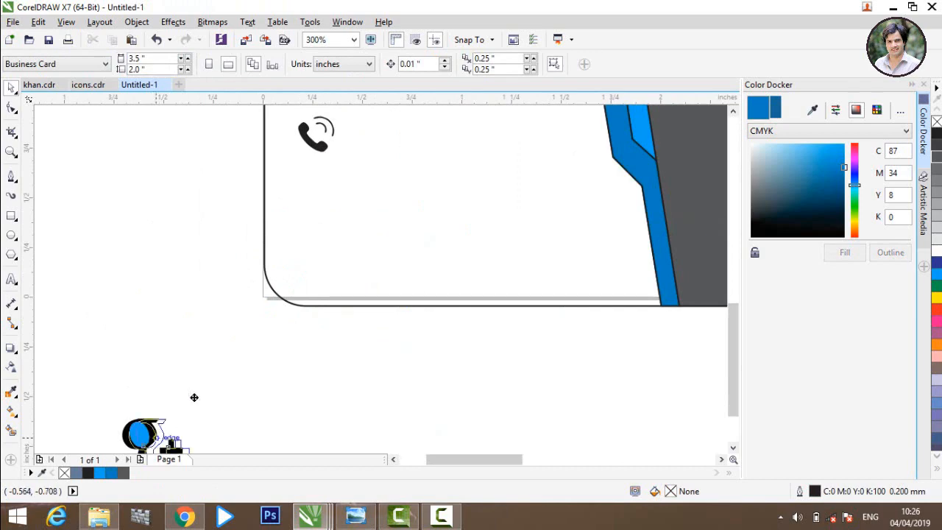
left_click_drag(147, 436, 324, 184)
scroll(327, 213, "down", 1)
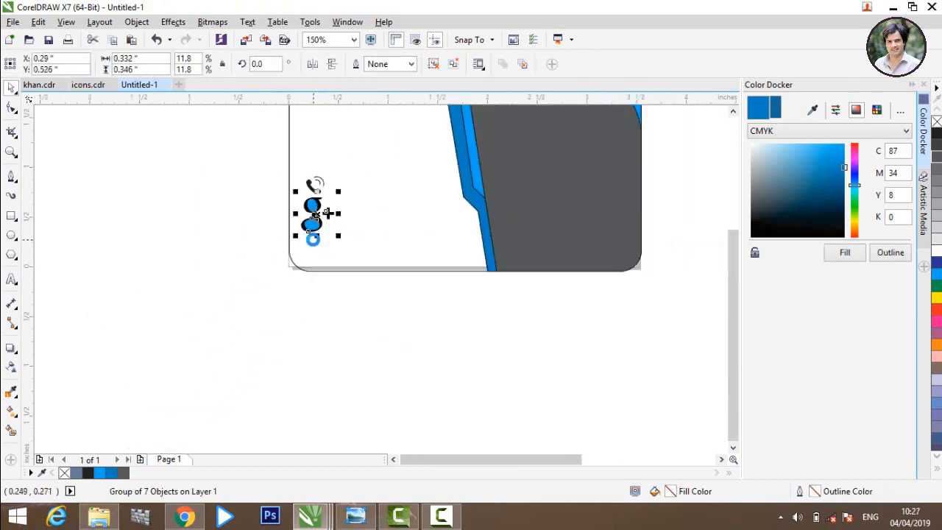
scroll(328, 214, "up", 2)
left_click(344, 285)
left_click_drag(329, 287, 344, 287)
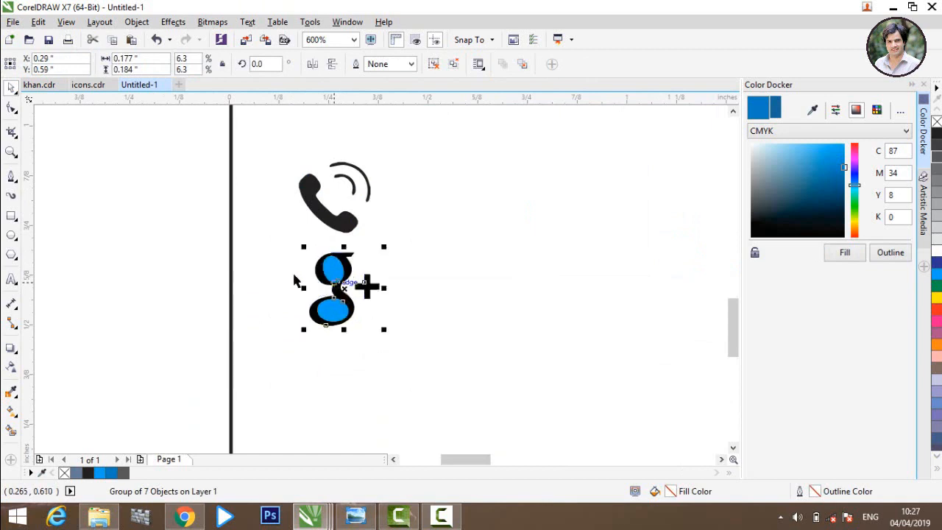
left_click(154, 267)
scroll(156, 267, "down", 1)
scroll(129, 270, "down", 1)
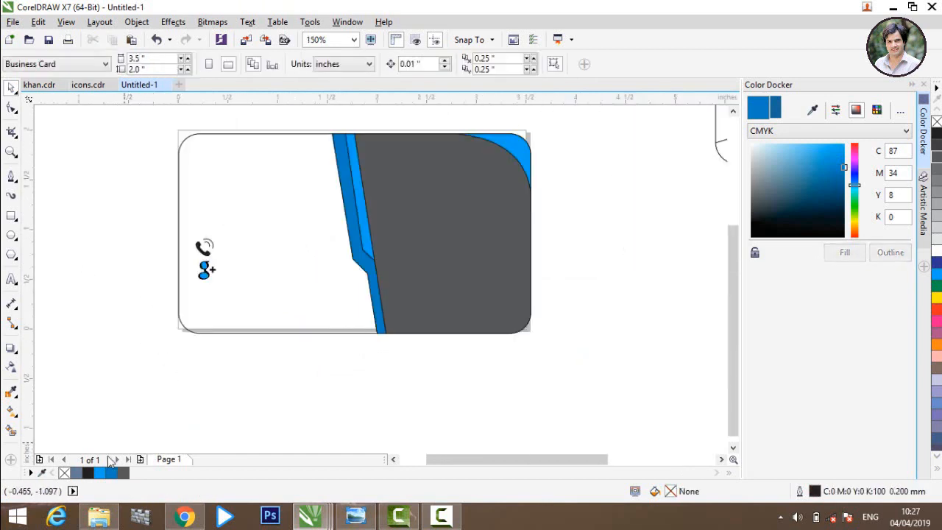
left_click(87, 84)
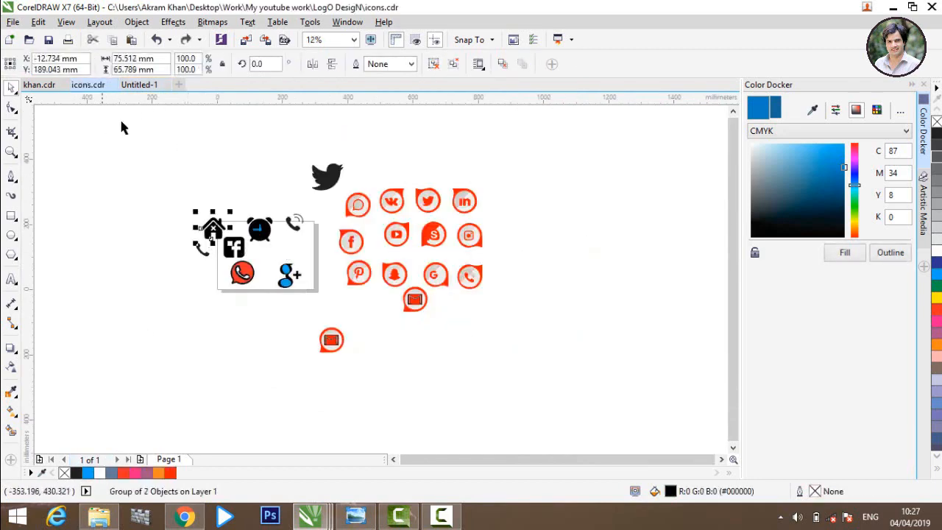
Step: Paste the house icon, shrink it, and place it at the card's lower-left area
left_click(139, 84)
left_click(296, 308)
left_click(262, 424)
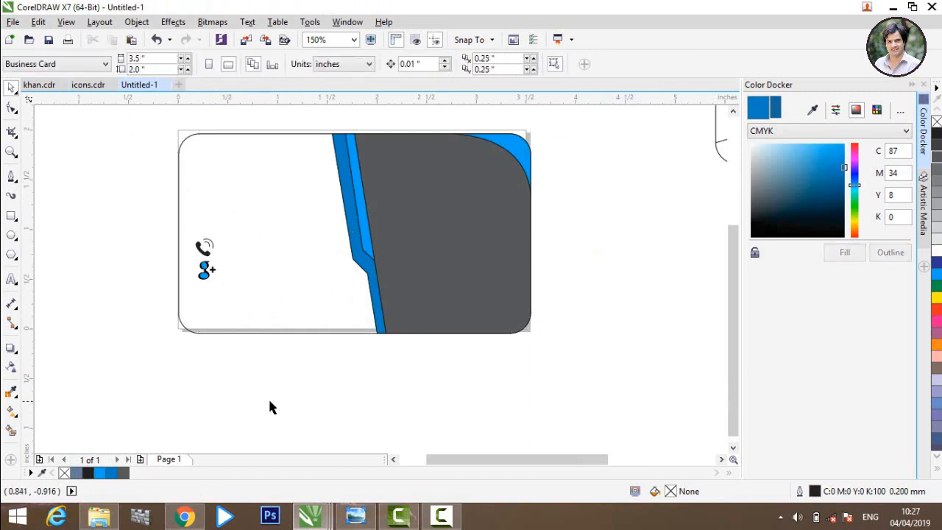
scroll(269, 401, "down", 2)
key("ctrl+v")
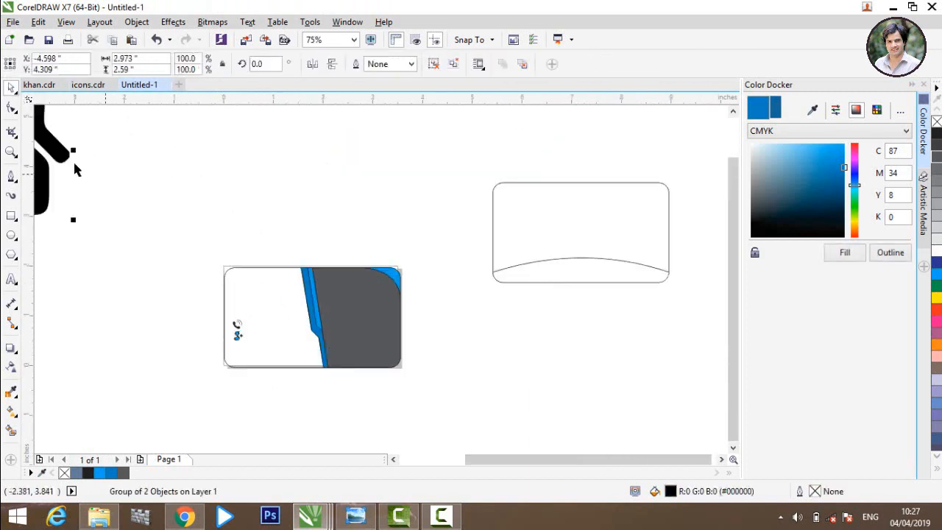
left_click_drag(74, 169, 141, 316)
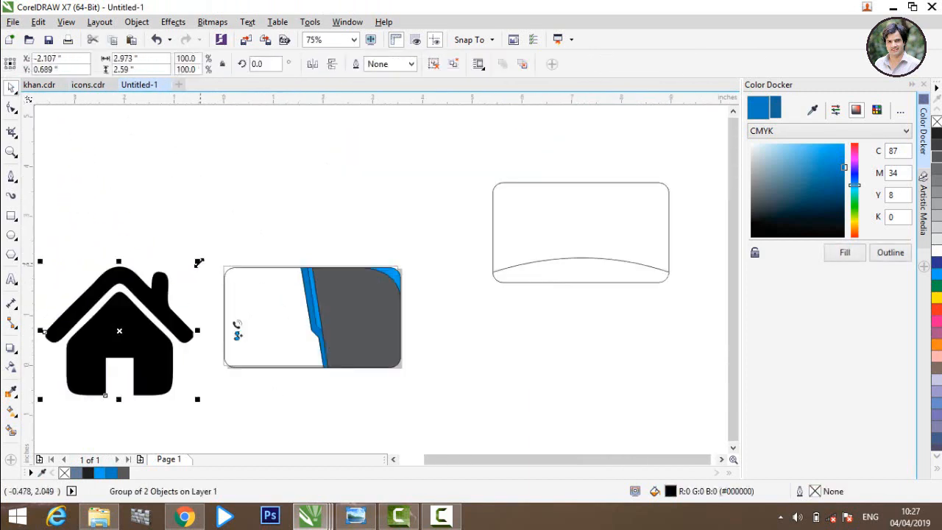
left_click_drag(198, 263, 77, 366)
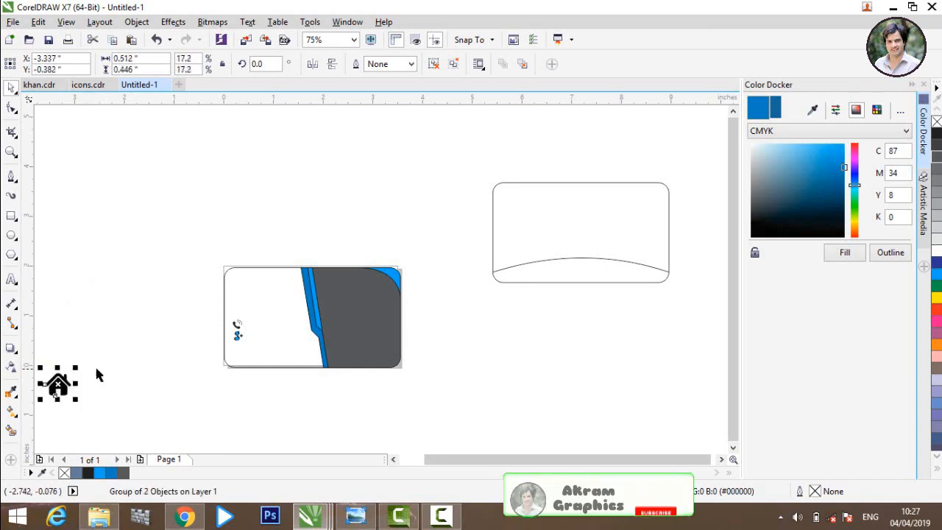
left_click(99, 375)
left_click_drag(74, 399, 245, 368)
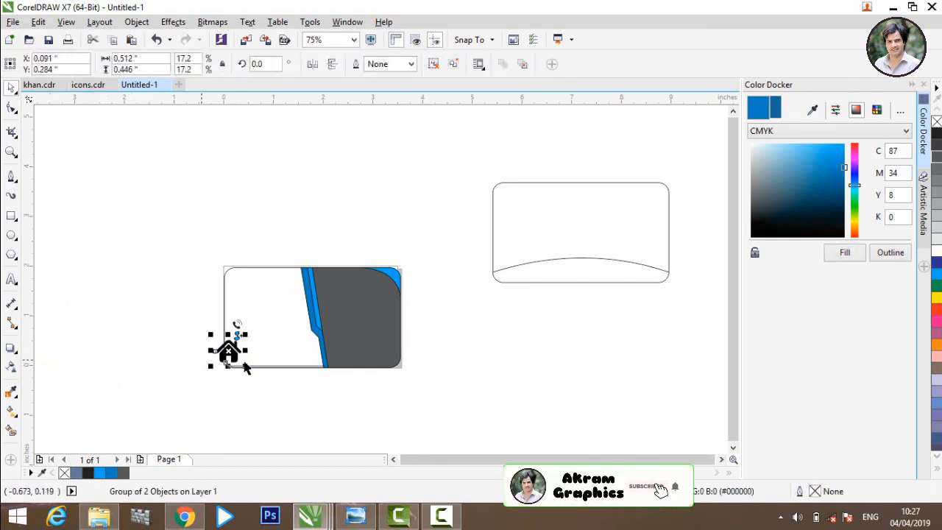
Step: Shift the Google+ and phone icons down so phone, Google+ and home form a tight column
scroll(245, 368, "up", 2)
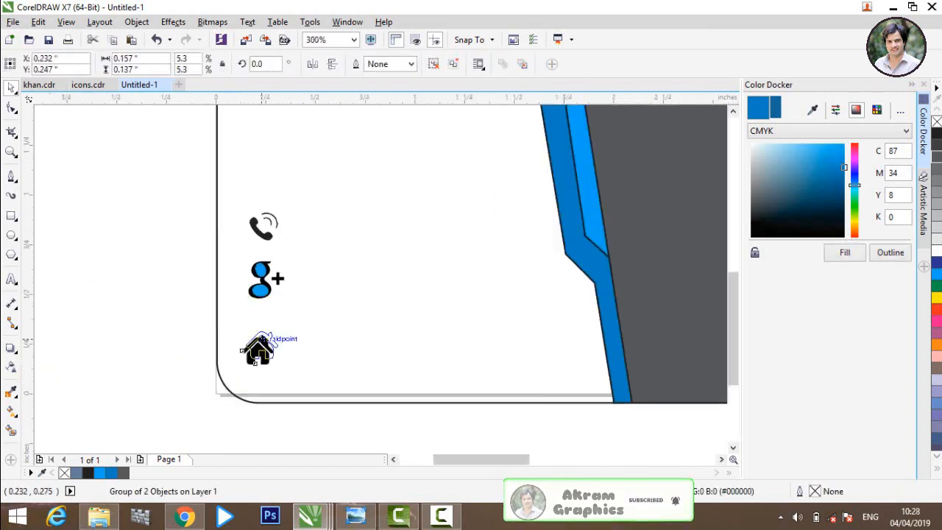
left_click(261, 343)
left_click(259, 290)
mouse_move(259, 289)
left_mouse_down()
mouse_move(259, 305)
mouse_move(266, 302)
left_mouse_up()
key("ctrl+z")
left_click(188, 296)
left_click_drag(258, 242, 270, 258)
left_click(312, 263)
left_click(43, 311)
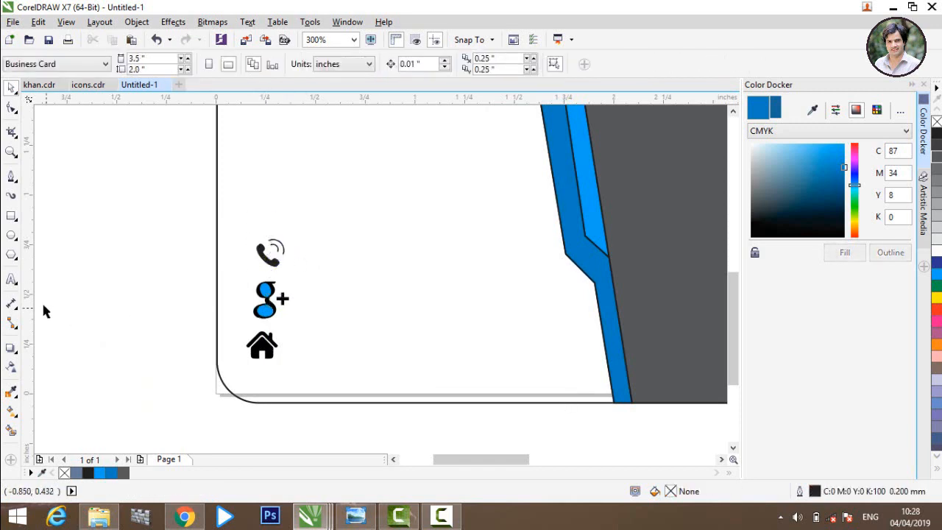
left_click(12, 282)
left_click(325, 264)
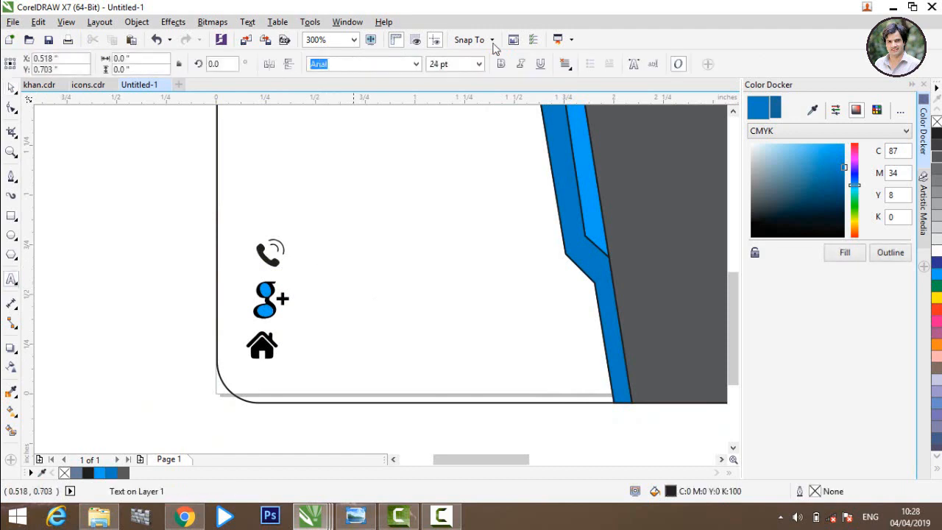
Step: Type the phone number in 7 pt beside the phone icon
left_click(478, 64)
left_click(457, 98)
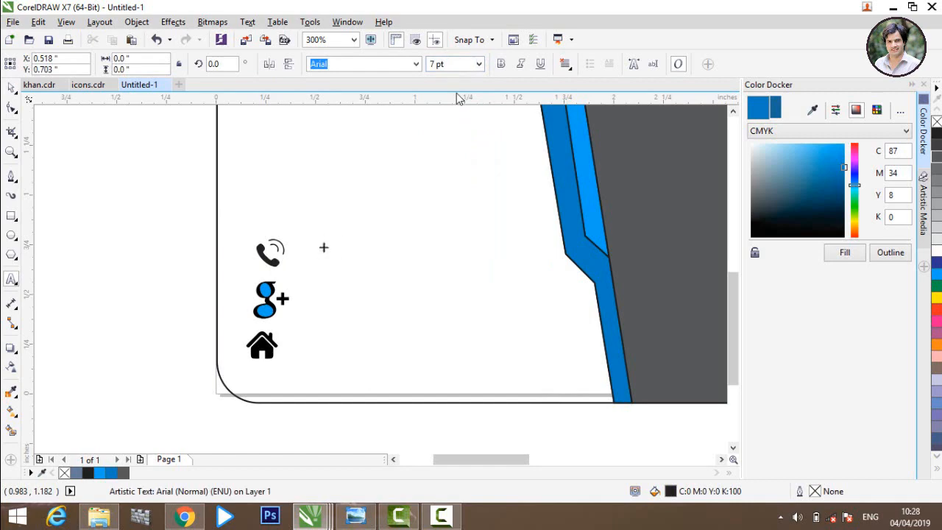
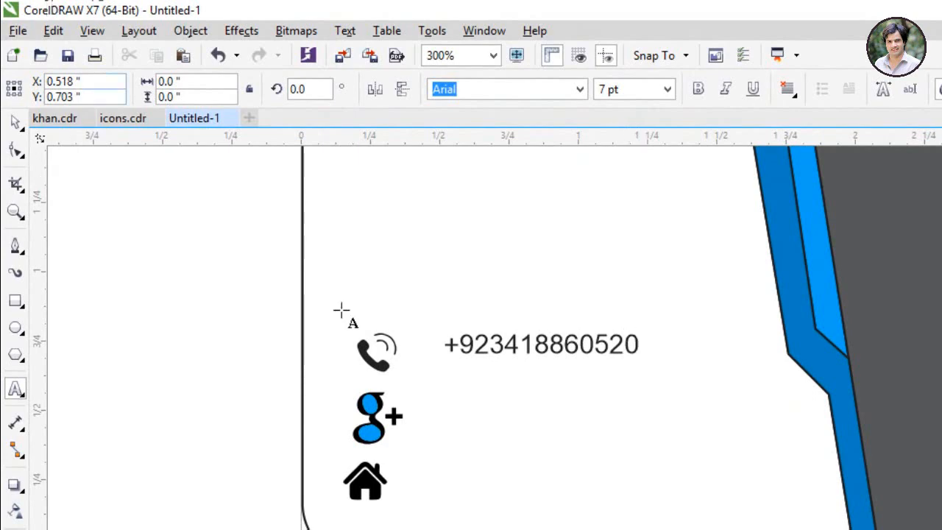
Step: Type the e-mail address in 7 pt beside the Google+ icon
left_click(445, 416)
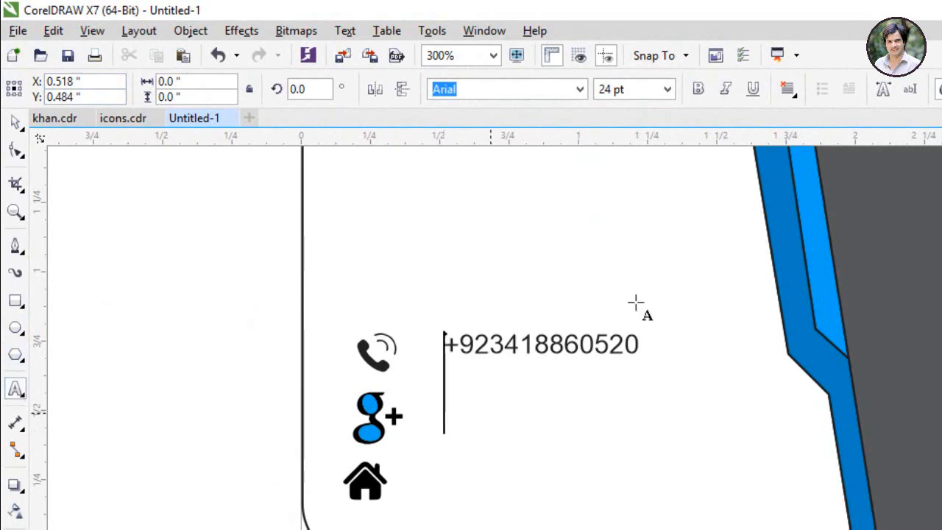
left_click(668, 89)
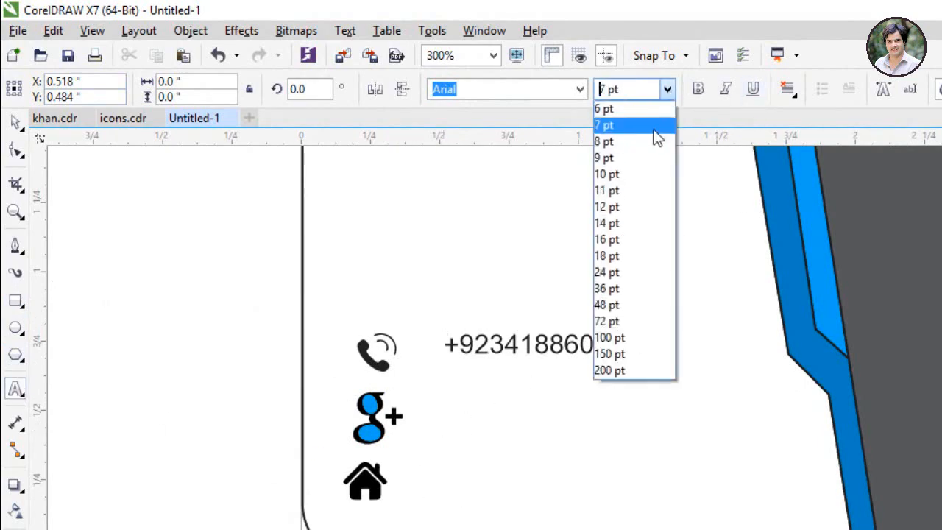
left_click(653, 125)
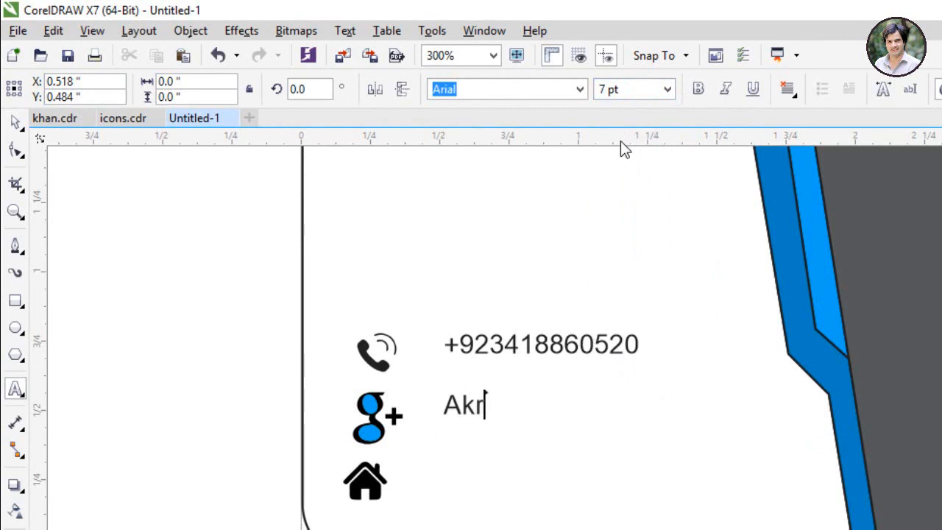
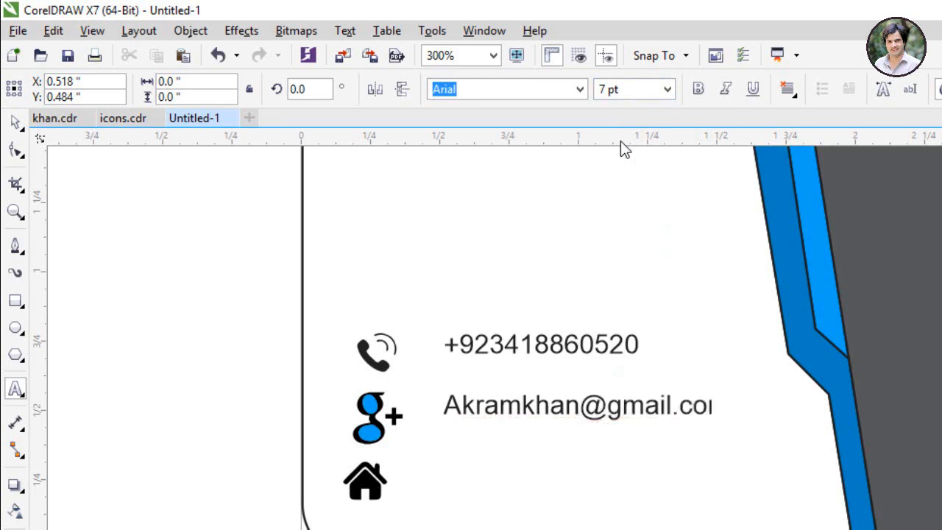
key("Escape")
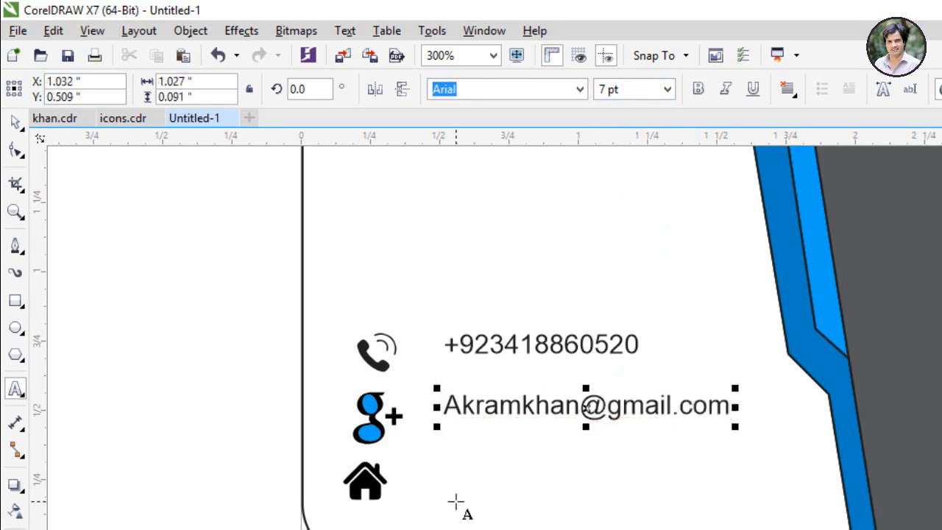
left_click(454, 507)
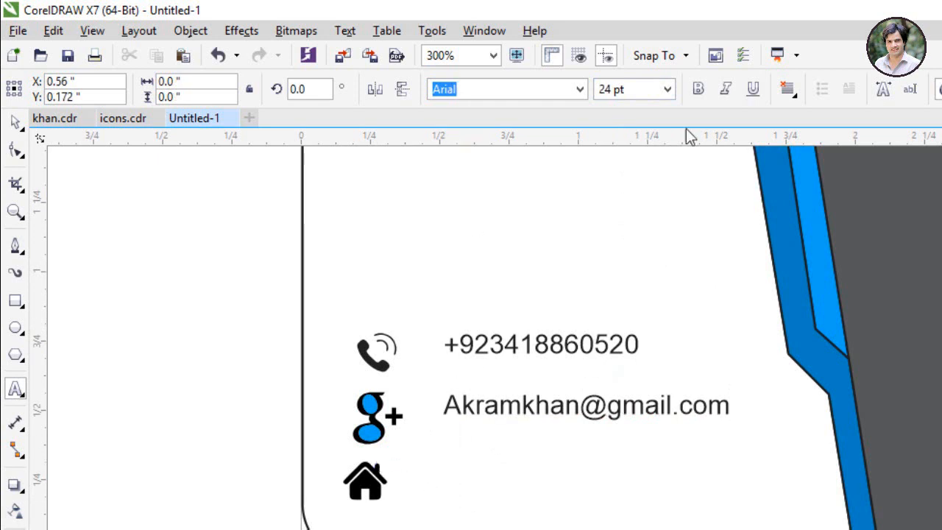
Step: Type the postal address in 7 pt beside the house icon
left_click(667, 89)
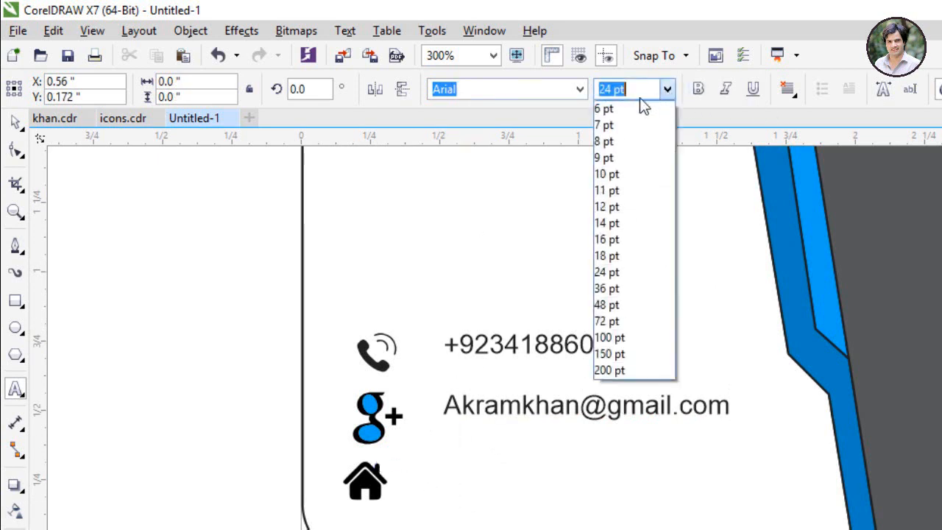
left_click(605, 130)
type("Kar")
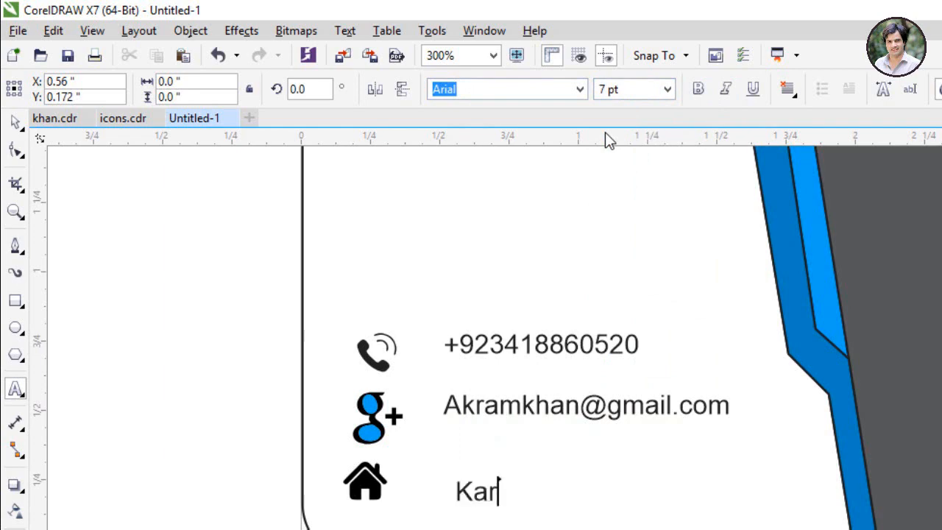
type("ora Dis")
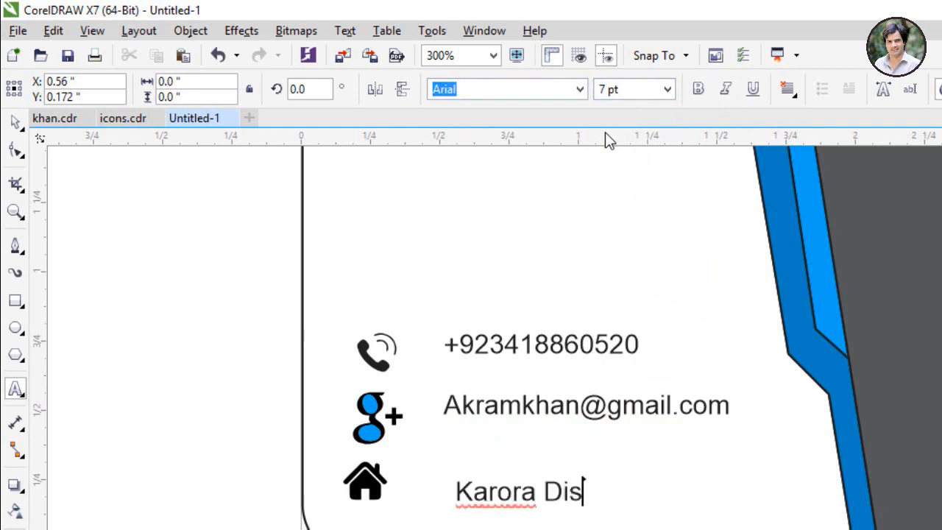
type("tri")
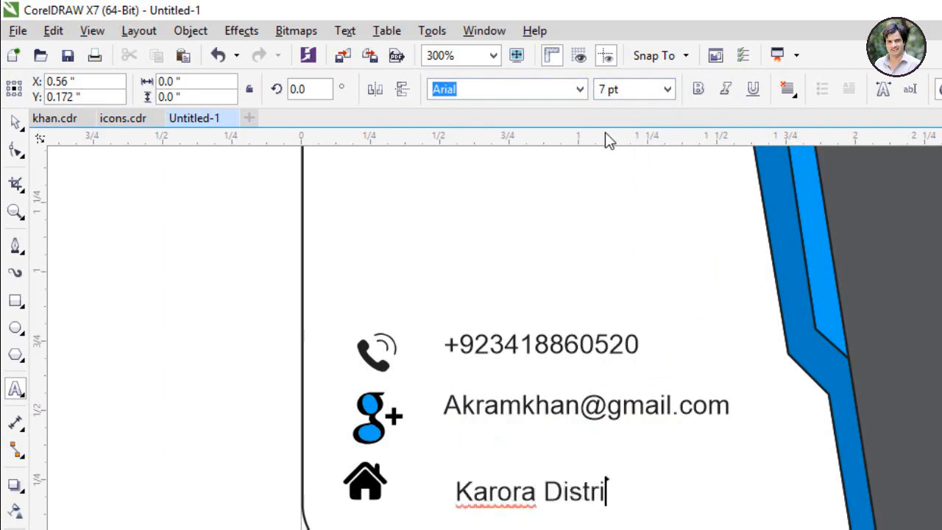
type("ct Shai ")
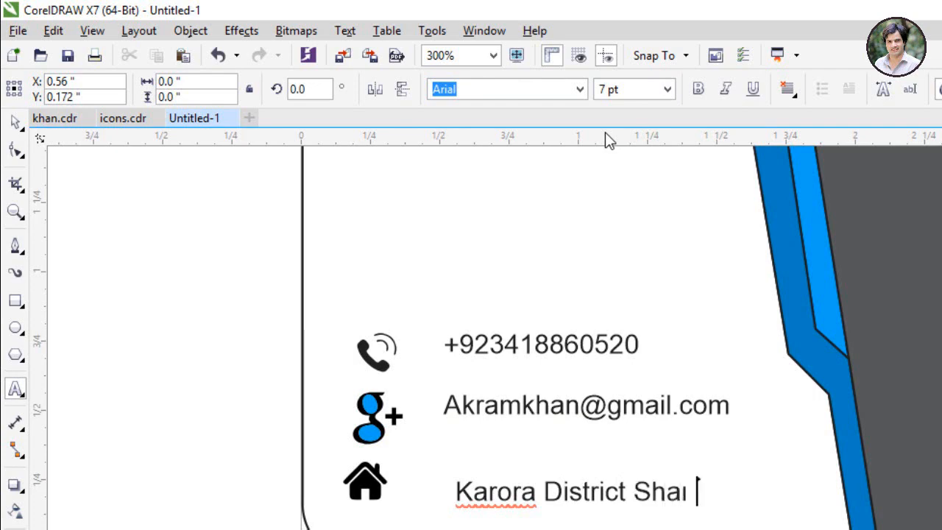
key("BackSpace")
key("BackSpace")
type("ngla ")
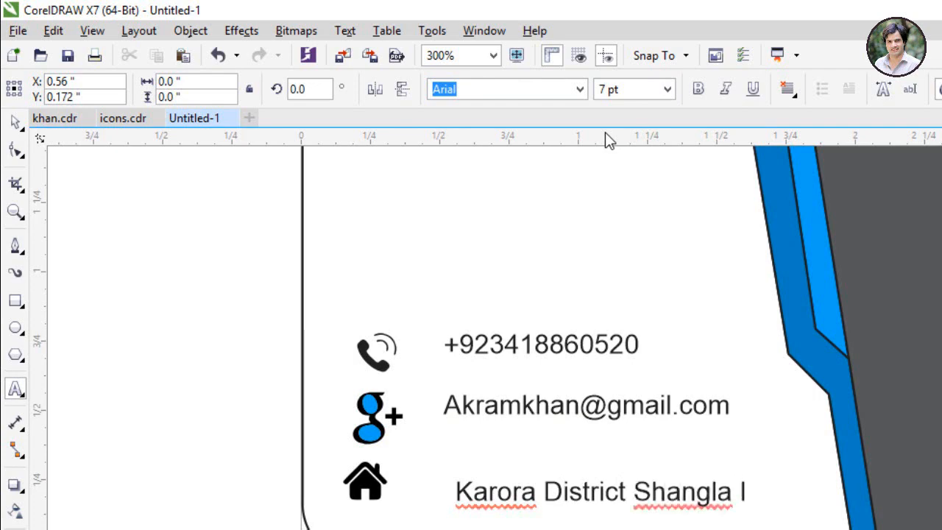
type("Pk")
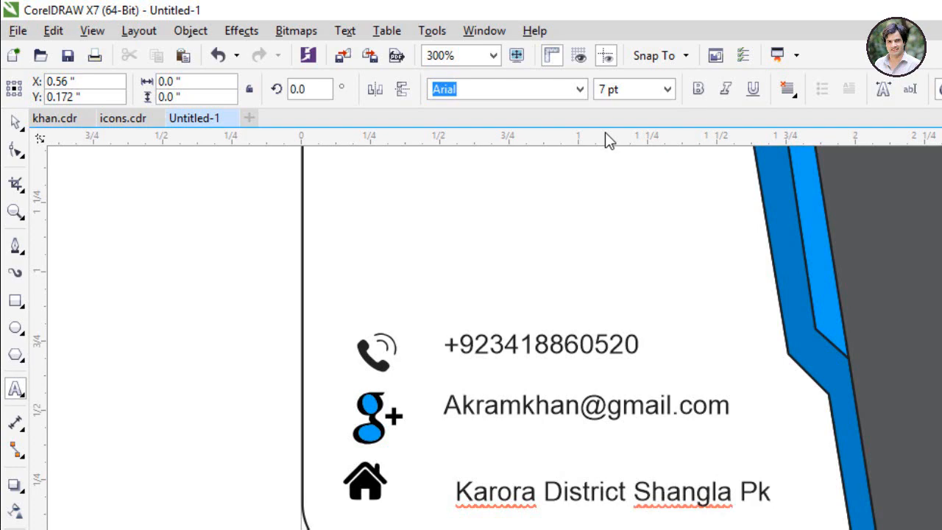
key("F3")
key("Escape")
Step: Drag the address, e-mail and phone-number lines so each aligns with its icon
scroll(581, 441, "up", 2)
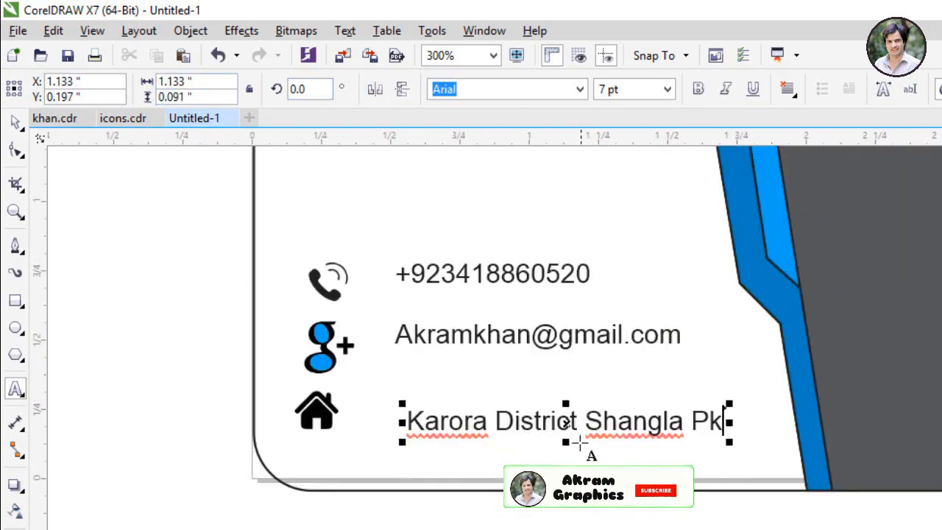
left_click_drag(566, 429, 537, 421)
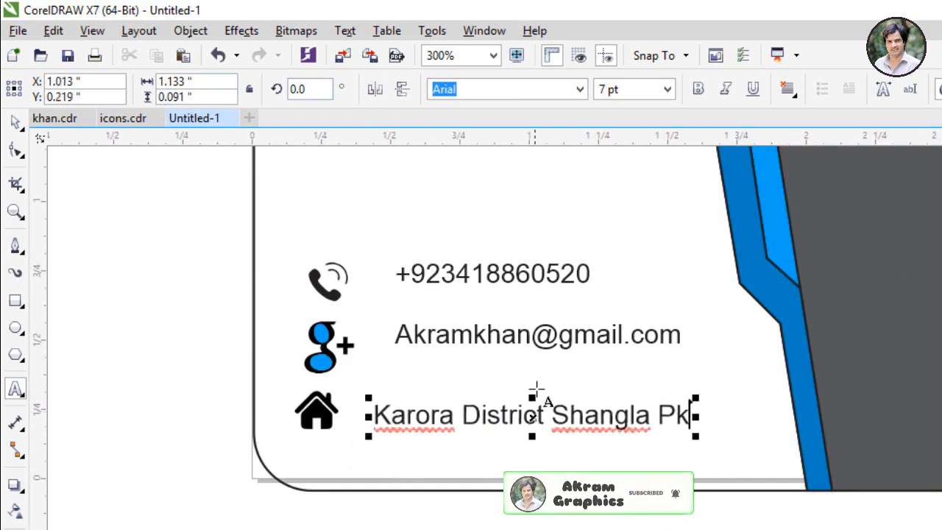
left_click(529, 332)
left_click_drag(529, 332, 515, 367)
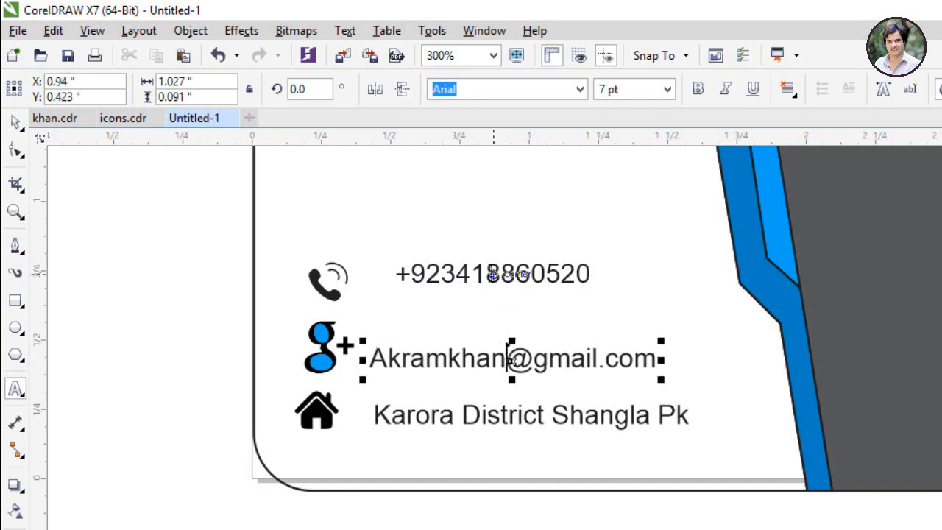
left_click(492, 274)
left_click_drag(491, 274, 477, 295)
left_click(181, 310)
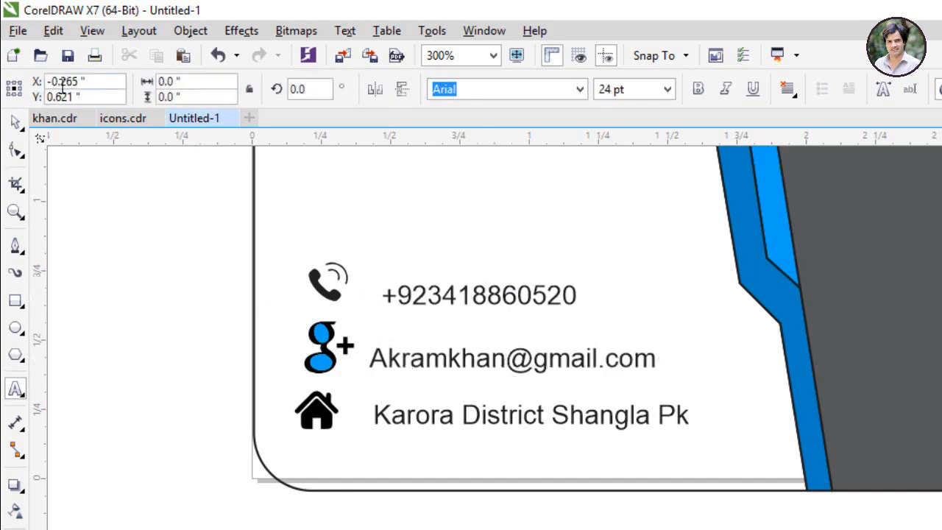
left_click(15, 122)
Step: Copy the logo group from khan.cdr and paste it into the business card document
scroll(217, 265, "down", 3)
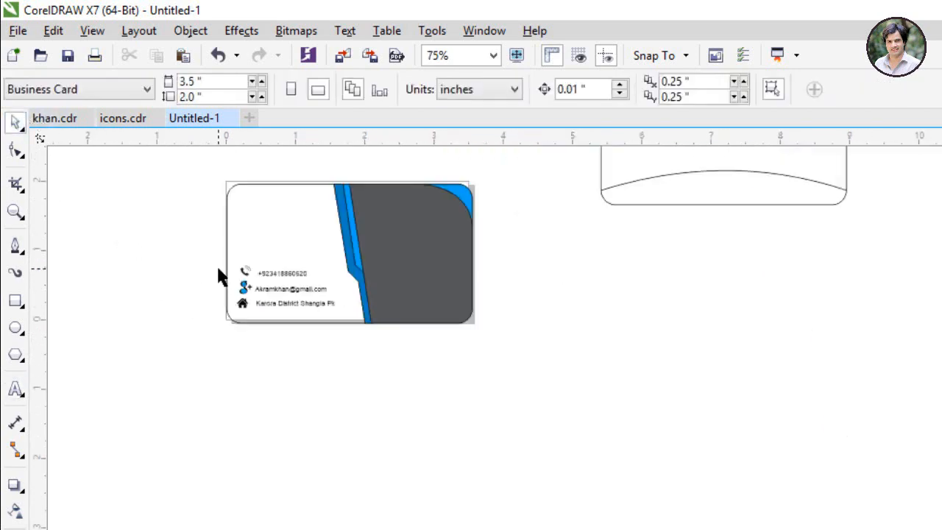
scroll(227, 162, "up", 2)
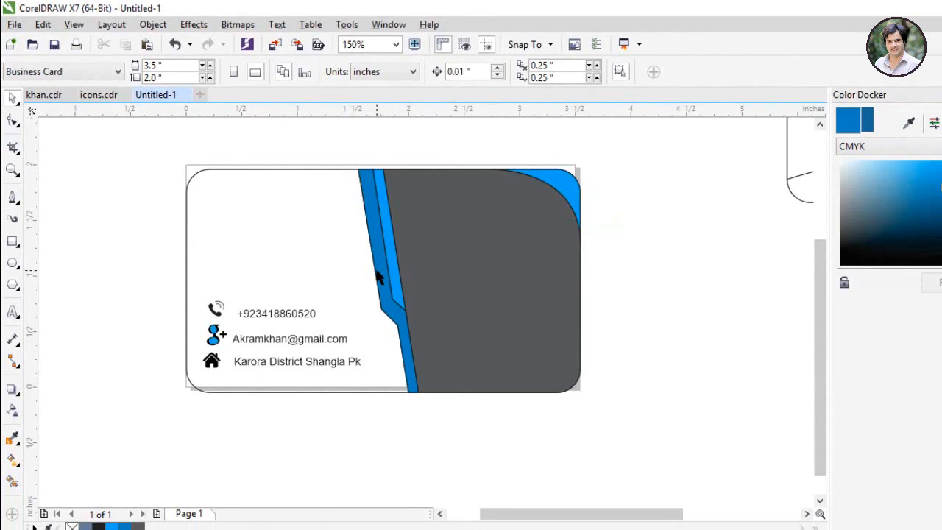
left_click(379, 277)
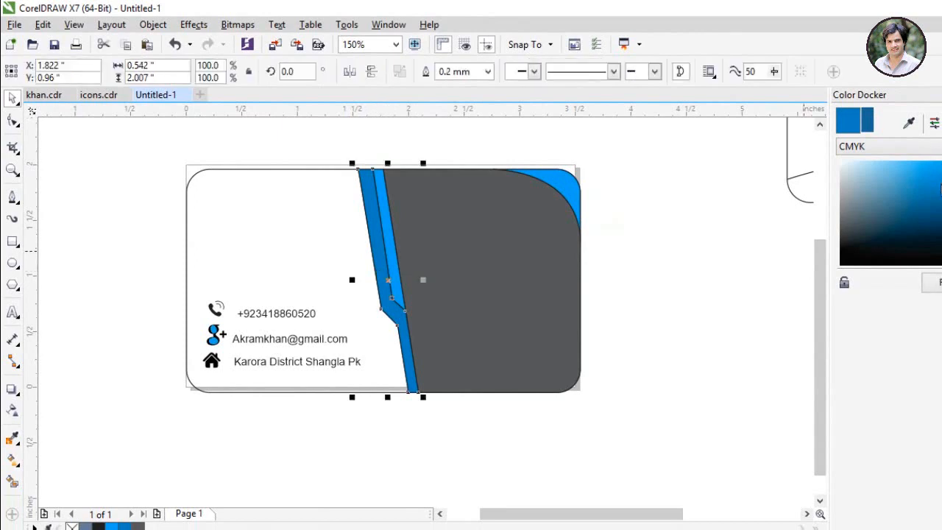
left_click(247, 136)
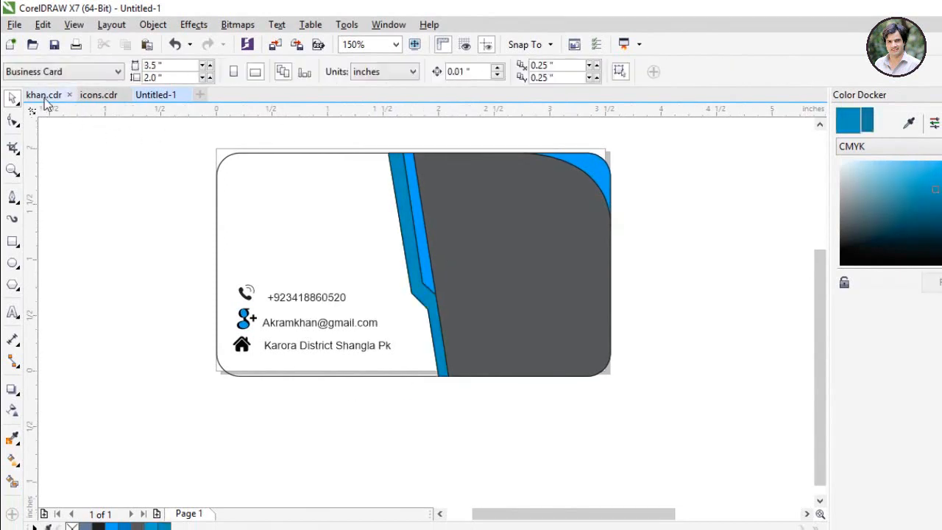
left_click(45, 96)
left_click(394, 290)
left_click_drag(393, 284, 395, 285)
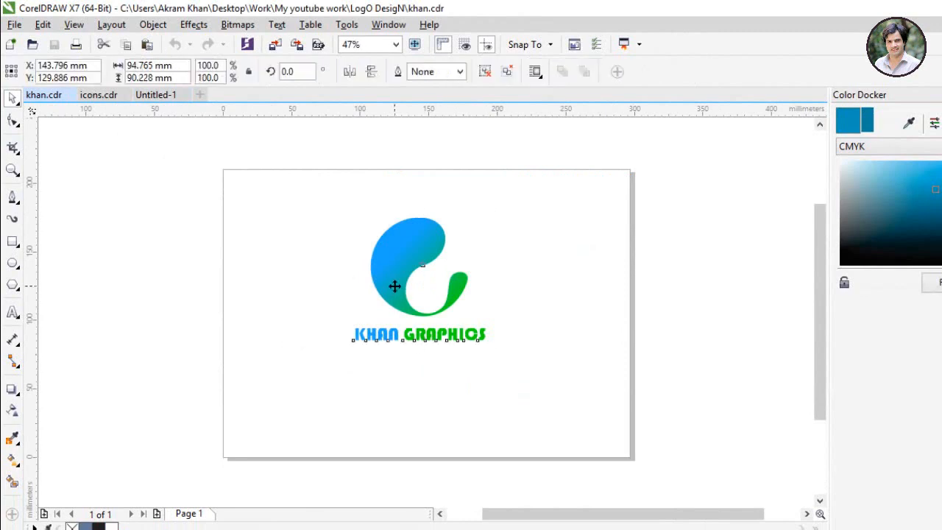
left_click(155, 94)
left_click(321, 207)
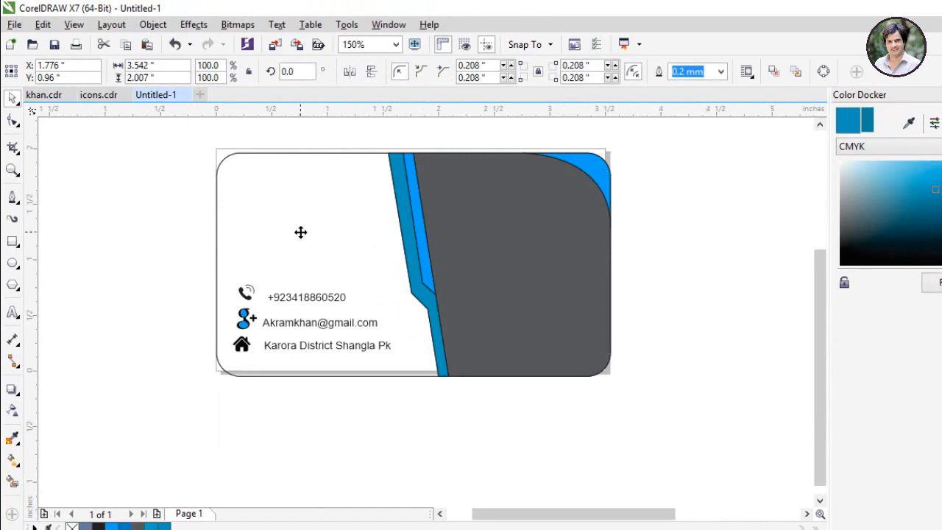
key("ctrl+v")
Step: Shrink the pasted logo to about a tenth and move it to the card's upper-left area
scroll(329, 214, "down", 2)
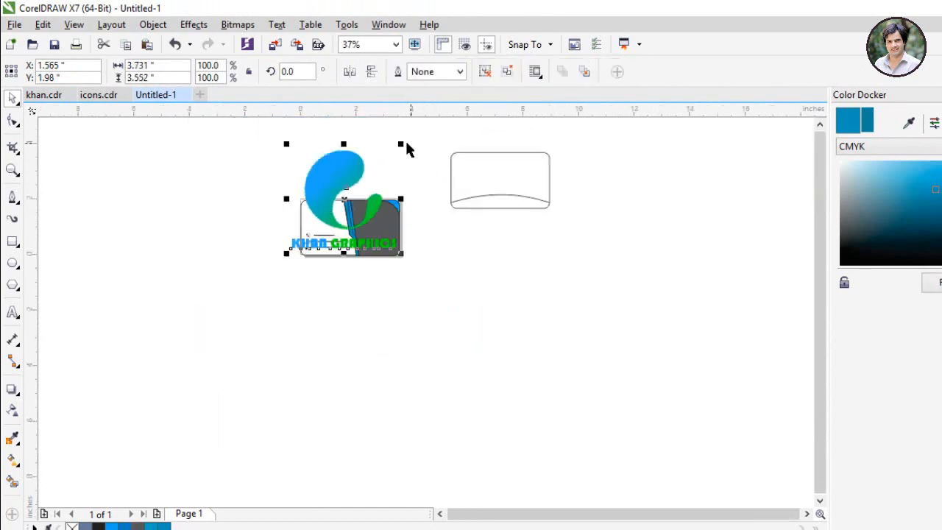
left_click_drag(403, 144, 298, 243)
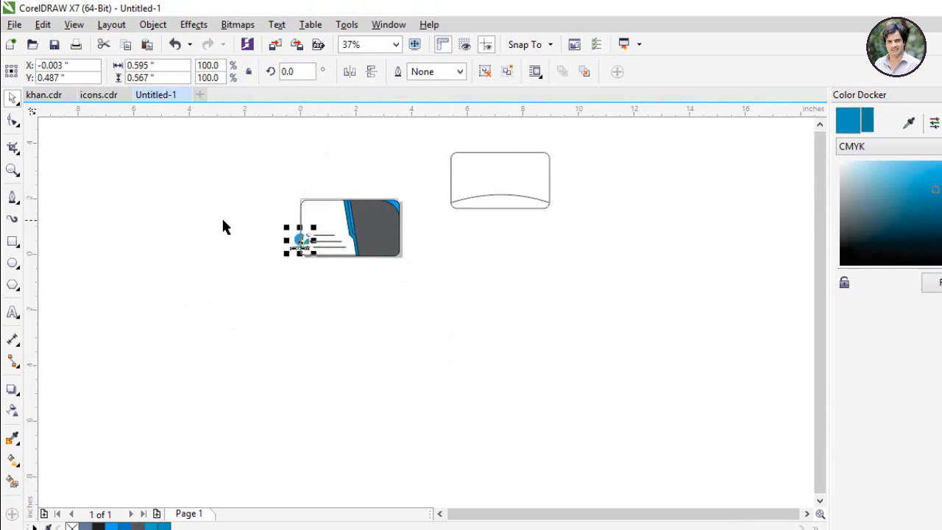
left_click(223, 221)
scroll(299, 237, "up", 2)
scroll(332, 198, "down", 2)
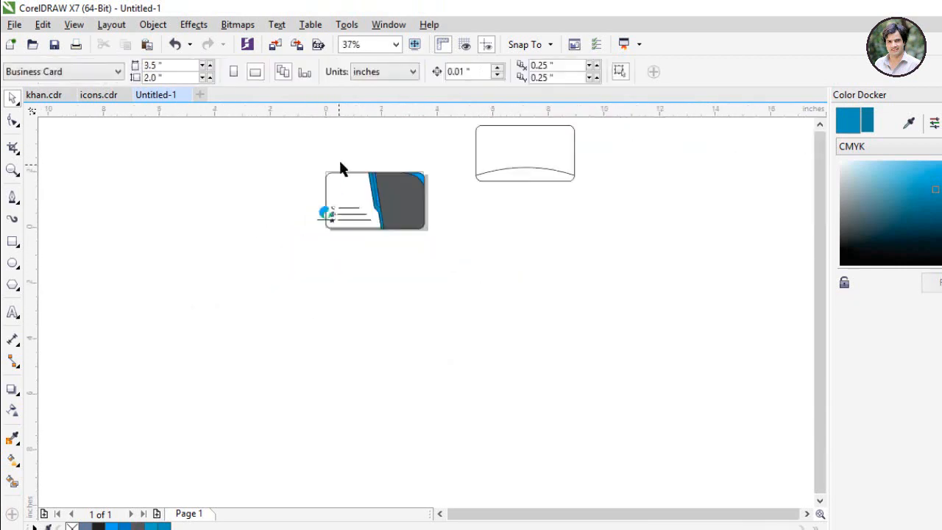
scroll(340, 168, "up", 2)
scroll(340, 168, "up", 1)
scroll(336, 199, "down", 1)
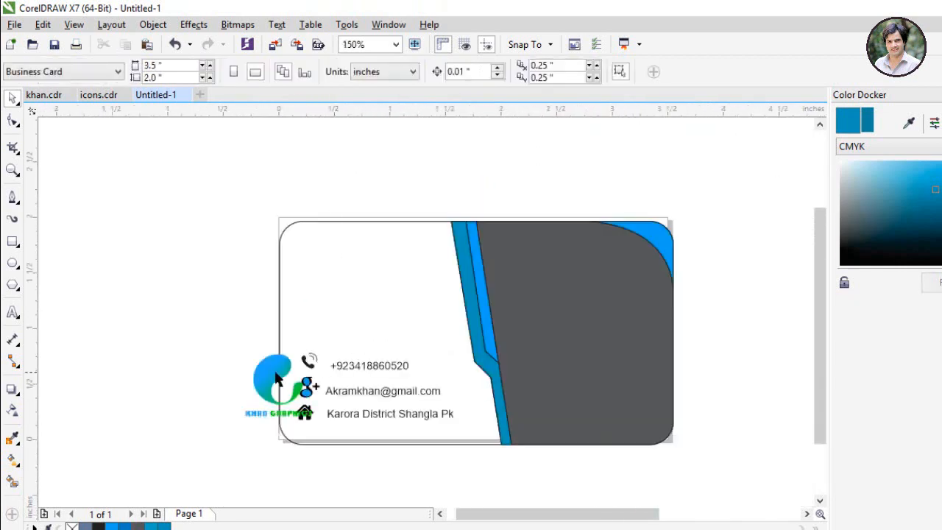
left_click_drag(277, 378, 362, 283)
left_click(202, 262)
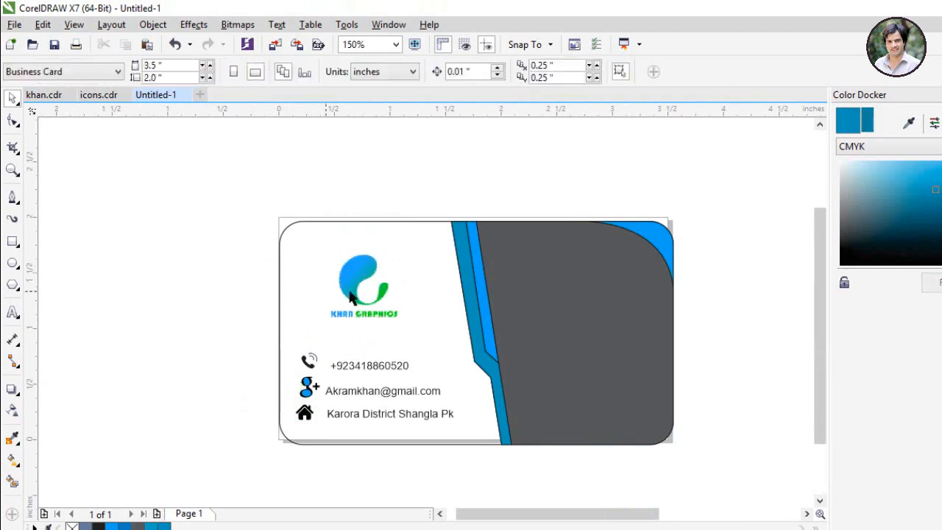
Step: Fill the front card's grey right panel with a softer green sampled from the logo
left_click(356, 289)
left_click(201, 259)
left_click(593, 309)
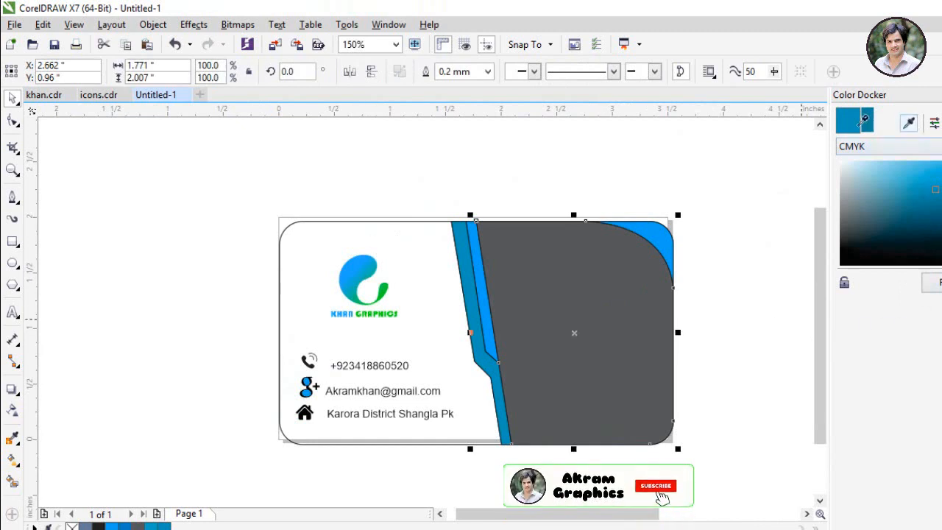
left_click(386, 286)
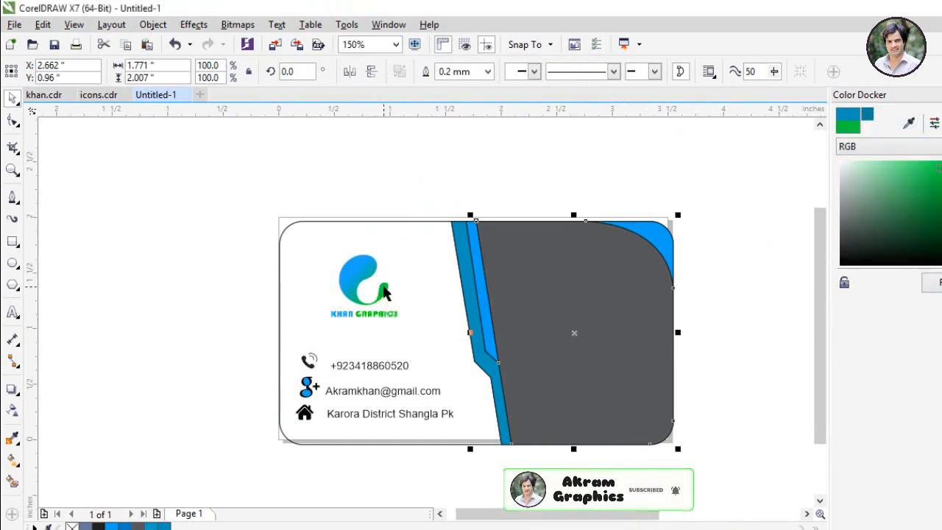
left_click(932, 284)
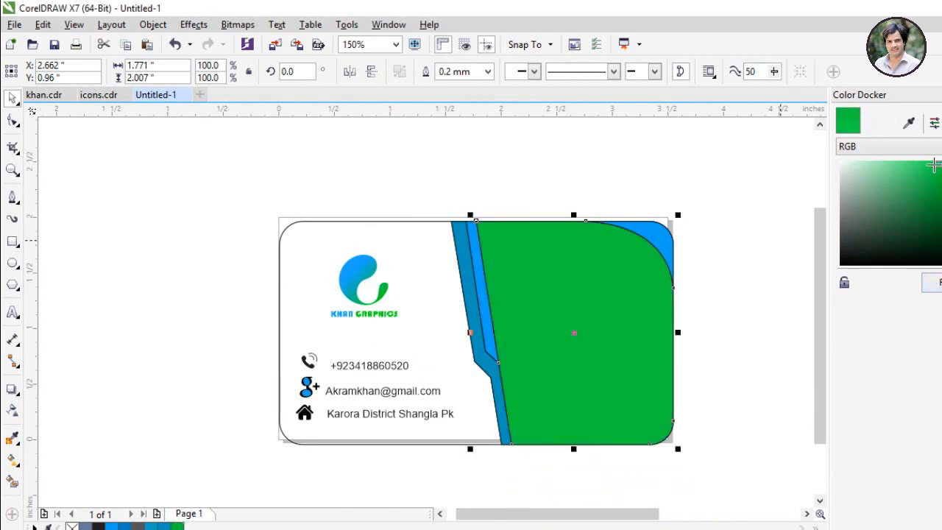
left_click(891, 184)
left_click(932, 283)
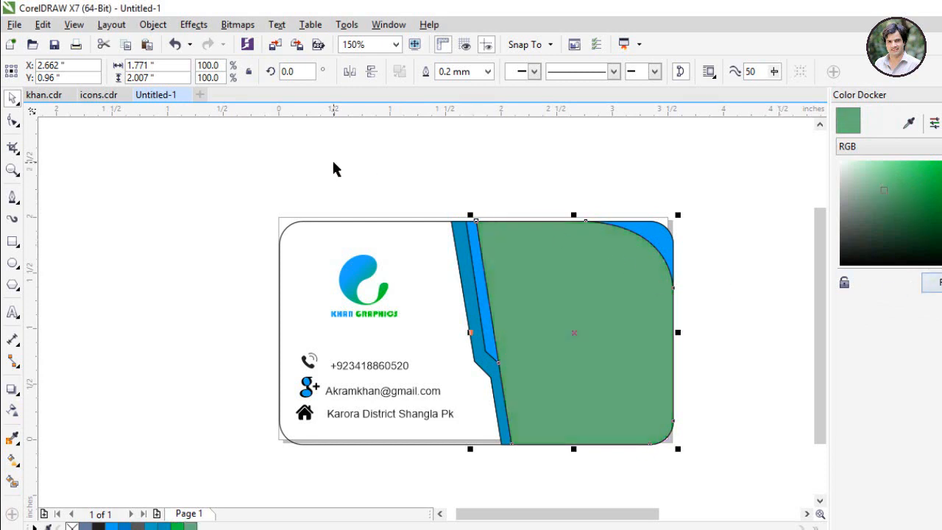
left_click(122, 158)
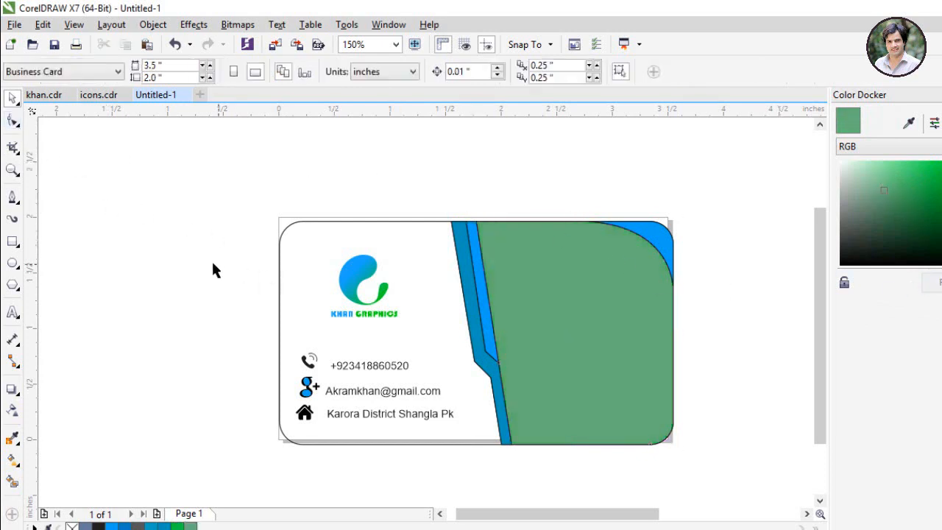
Step: Group all the front card's objects and set their outline width to None
scroll(212, 270, "down", 2)
left_click_drag(153, 170, 501, 453)
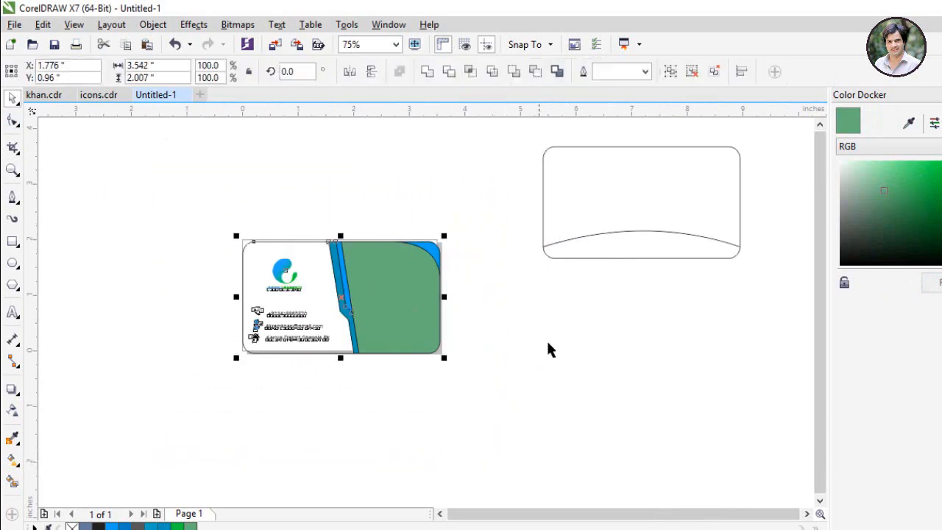
left_click(666, 74)
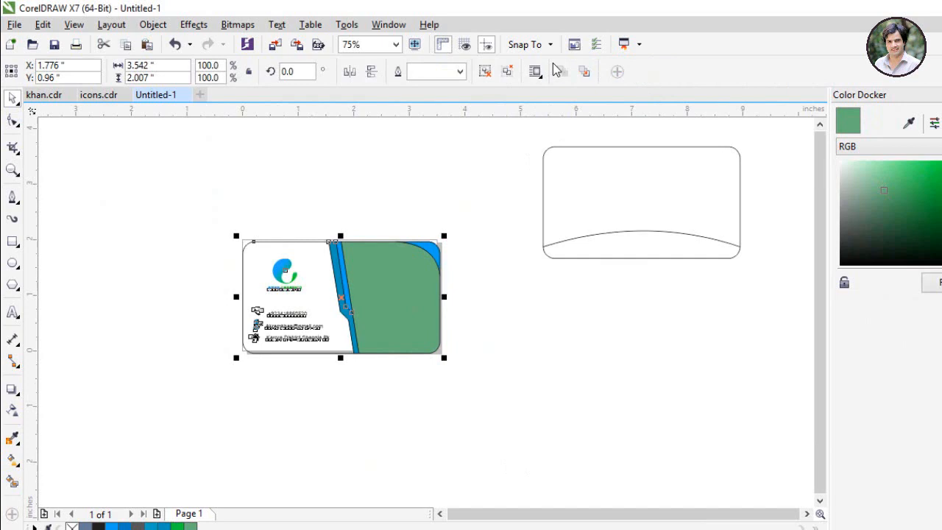
left_click(460, 72)
left_click(434, 89)
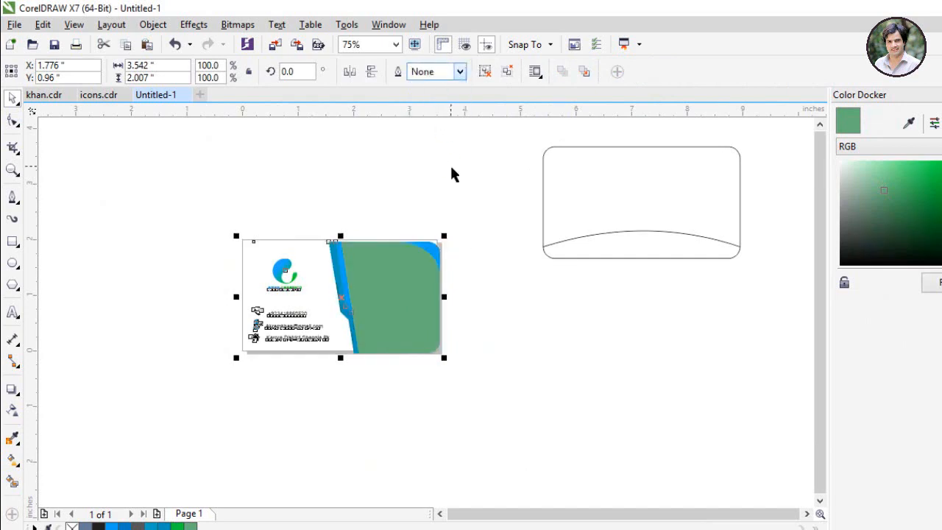
left_click(452, 175)
scroll(320, 279, "up", 3)
Step: Undo the outline removal and ungroup the front card's objects
scroll(320, 280, "down", 1)
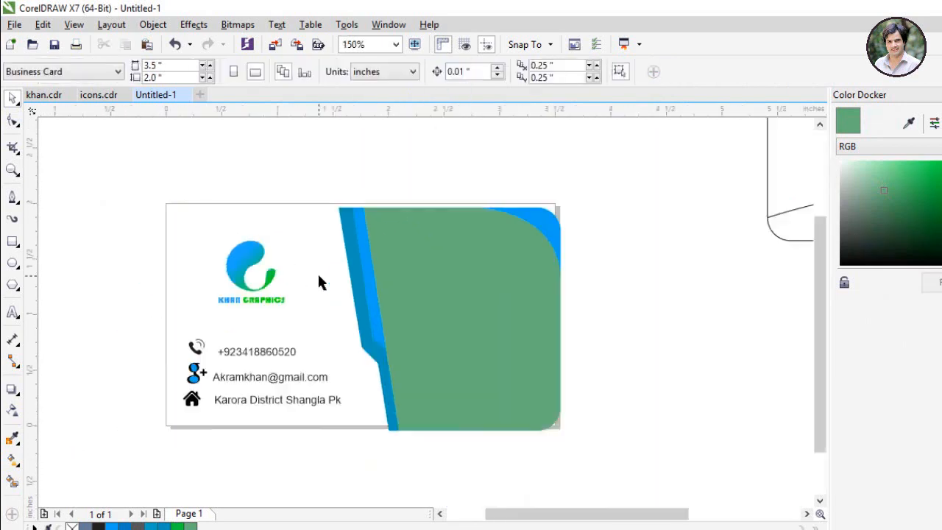
scroll(318, 282, "down", 1)
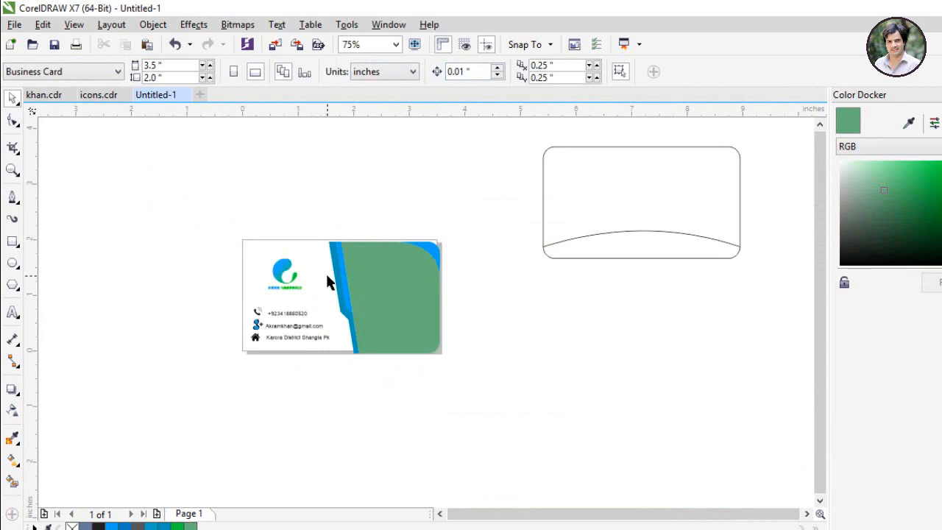
left_click(325, 272)
key("ctrl+z")
left_click(288, 272)
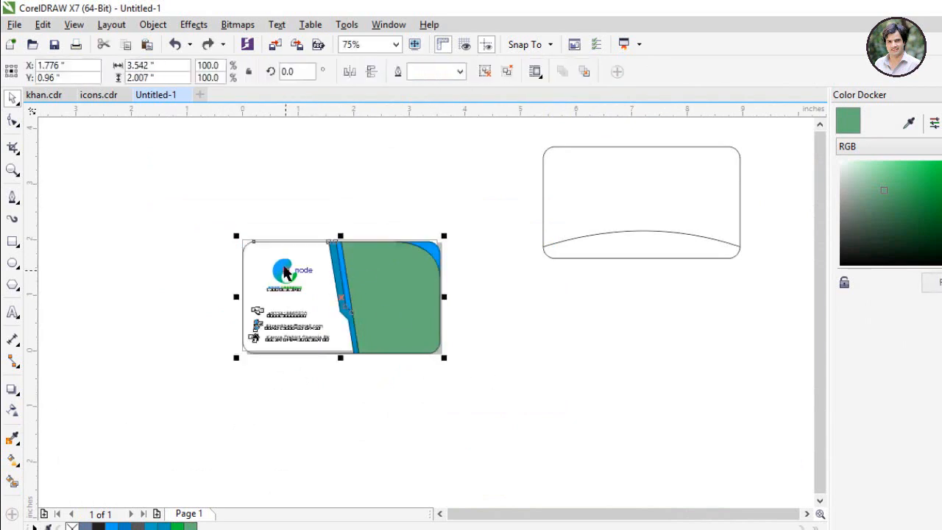
left_click(522, 353)
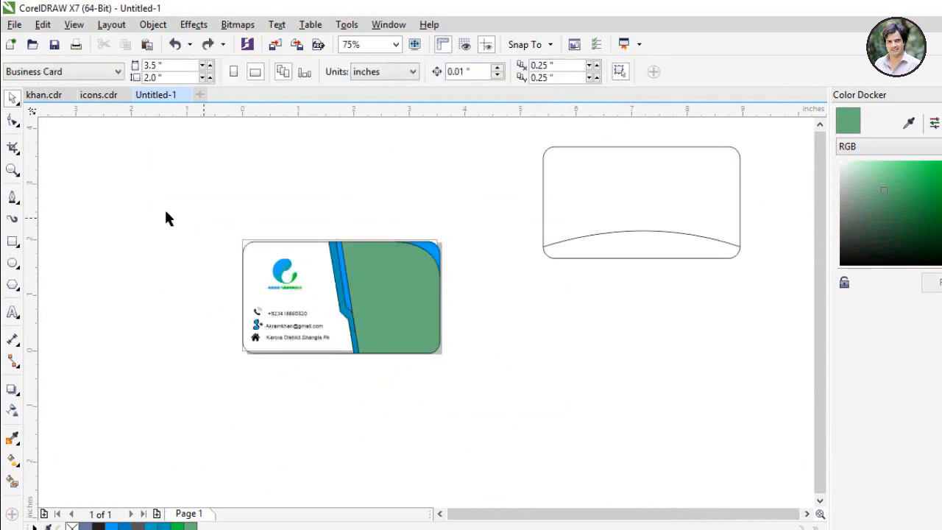
left_click(360, 305)
left_click(507, 72)
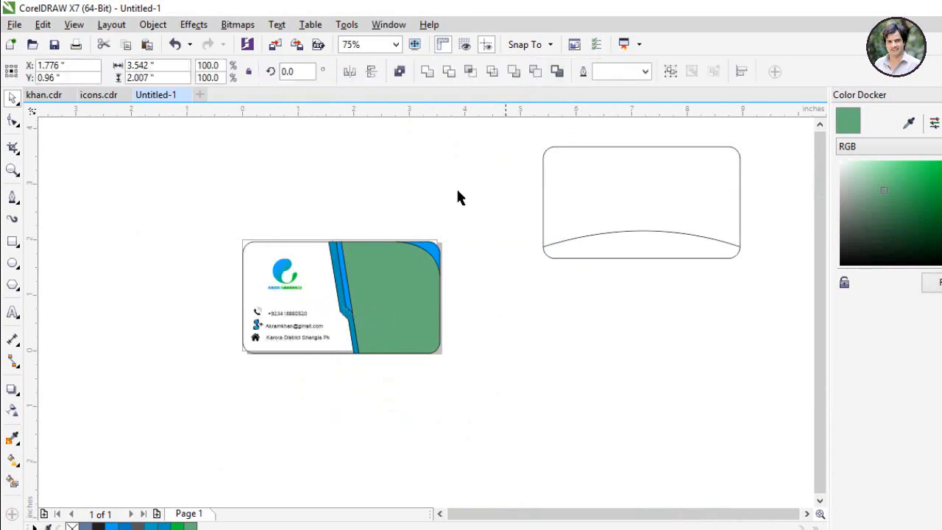
left_click(457, 195)
Step: Drop a copy of the front card's logo at the back card's top centre
left_click(283, 274)
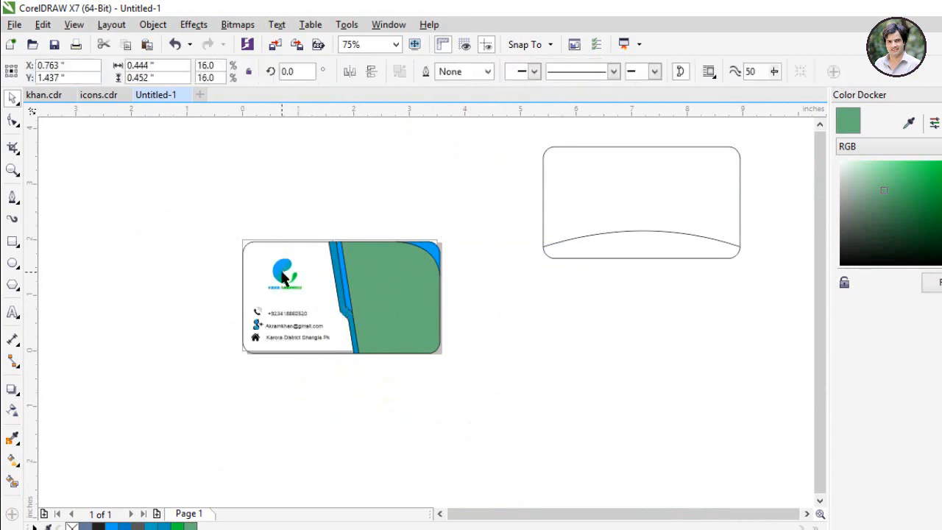
left_click_drag(283, 274, 640, 187)
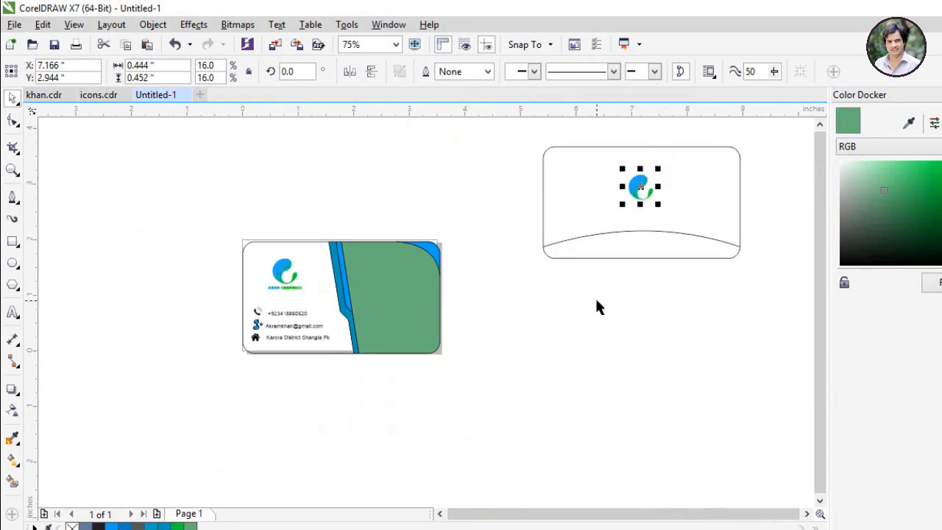
left_click(596, 306)
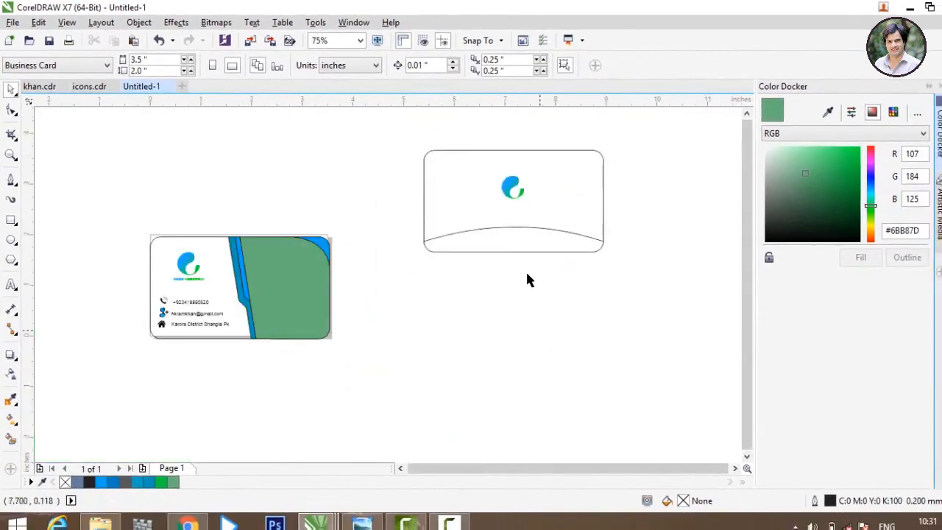
left_click(513, 241)
Step: Smart-fill the area under the back card's curve with cyan sampled from the front stripe
left_click(294, 446)
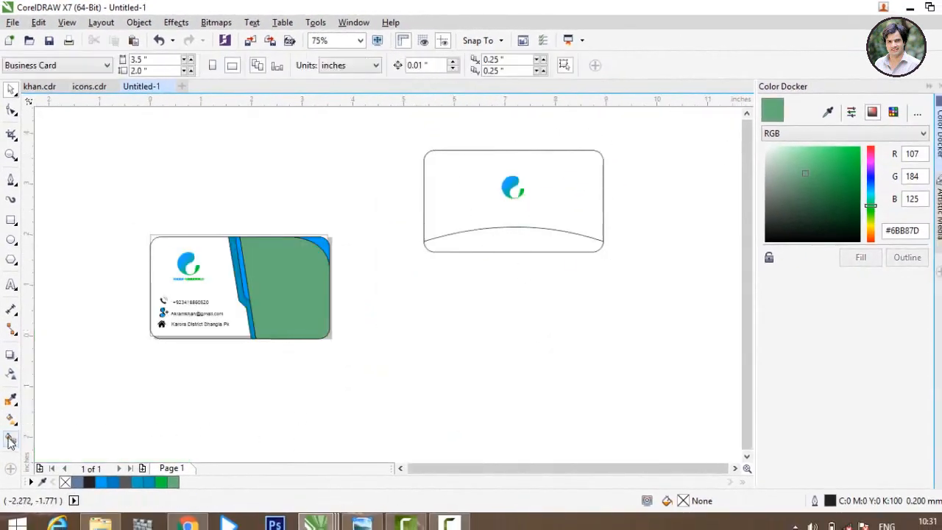
left_click(11, 440)
left_click(503, 238)
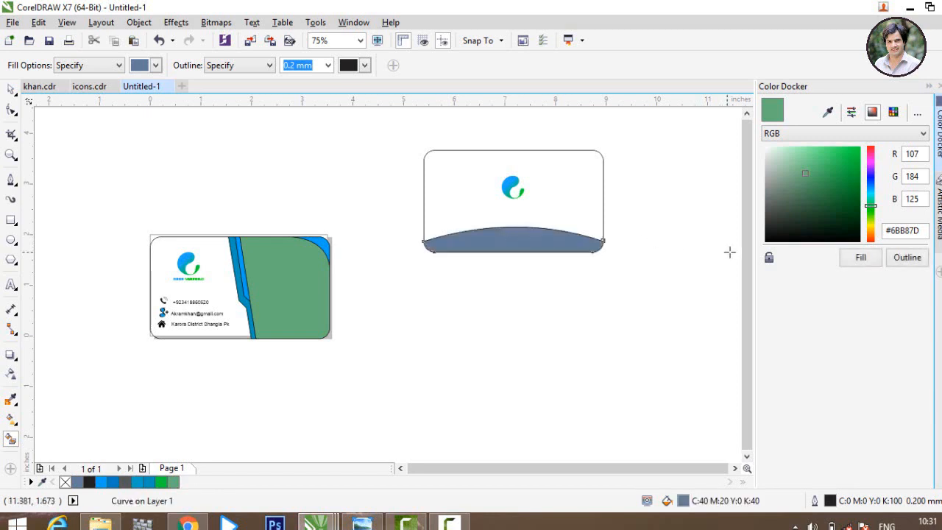
left_click(830, 115)
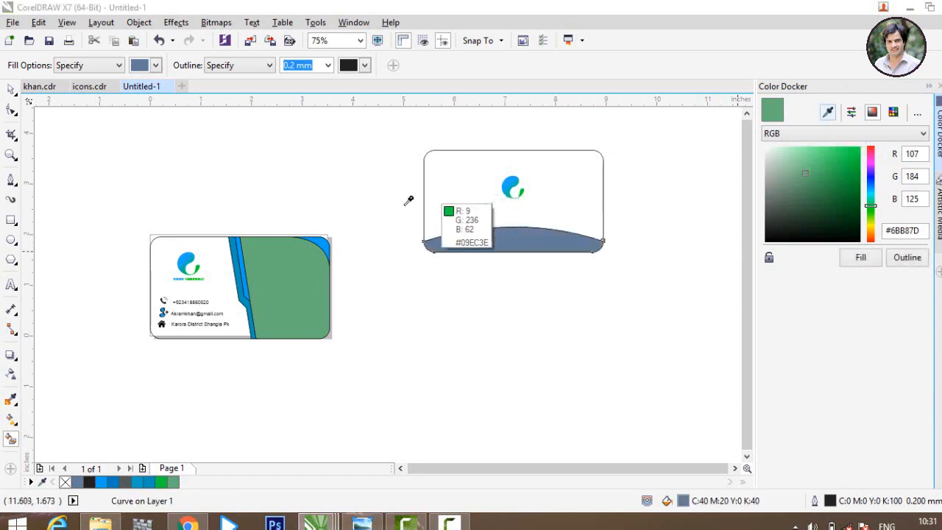
left_click(325, 241)
left_click(861, 259)
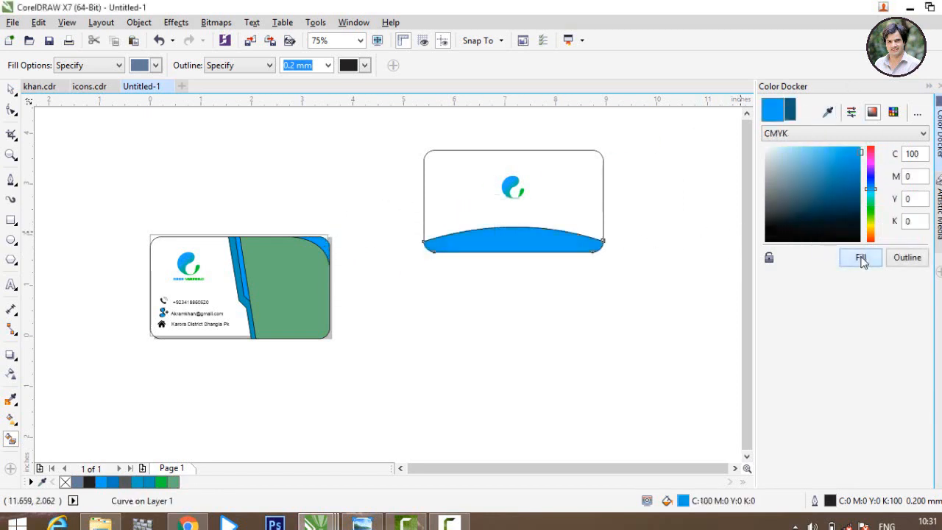
Step: Revert the front card's right panel to grey K70, leaving the cyan curved base
key("ctrl+z")
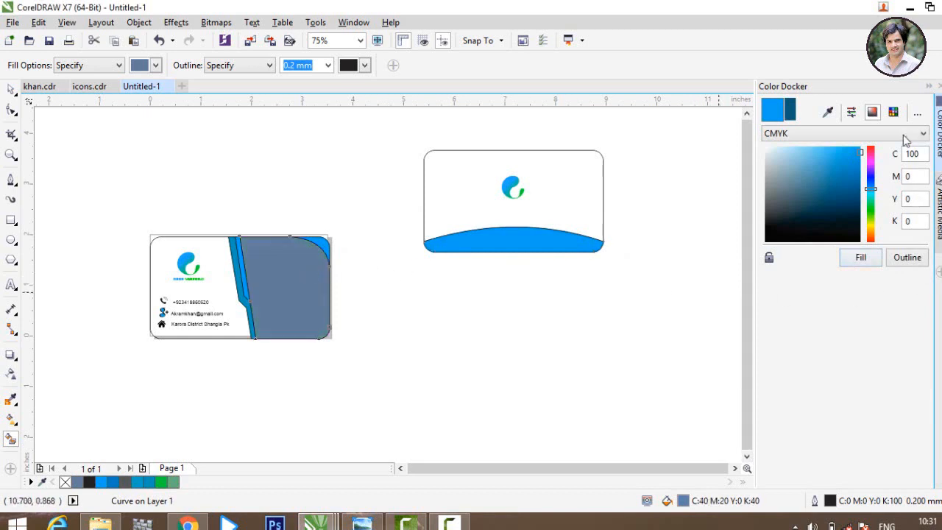
left_click(861, 259)
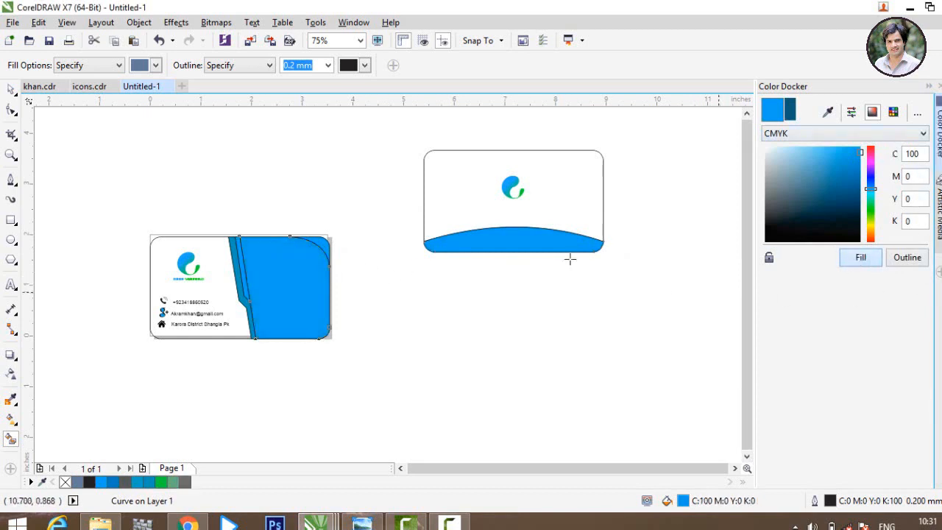
key("ctrl+z")
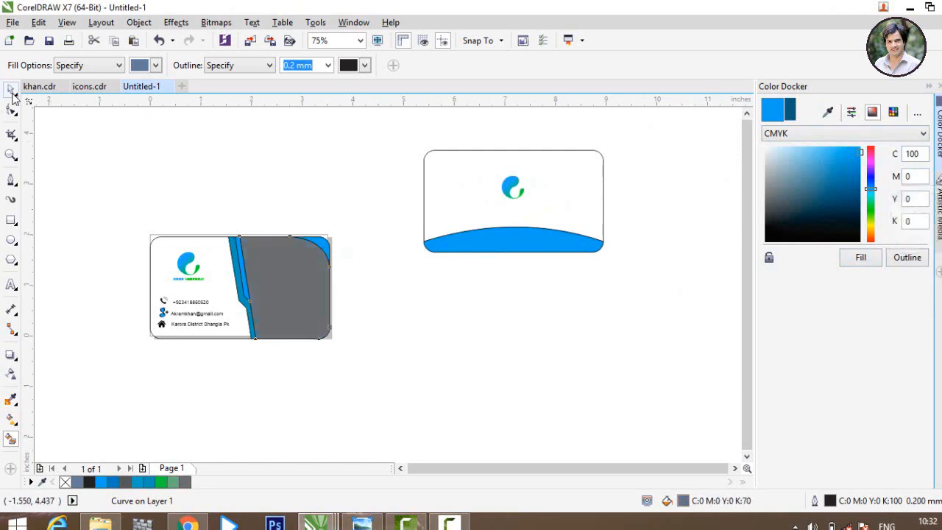
left_click(214, 201)
scroll(304, 210, "down", 2)
scroll(362, 187, "up", 2)
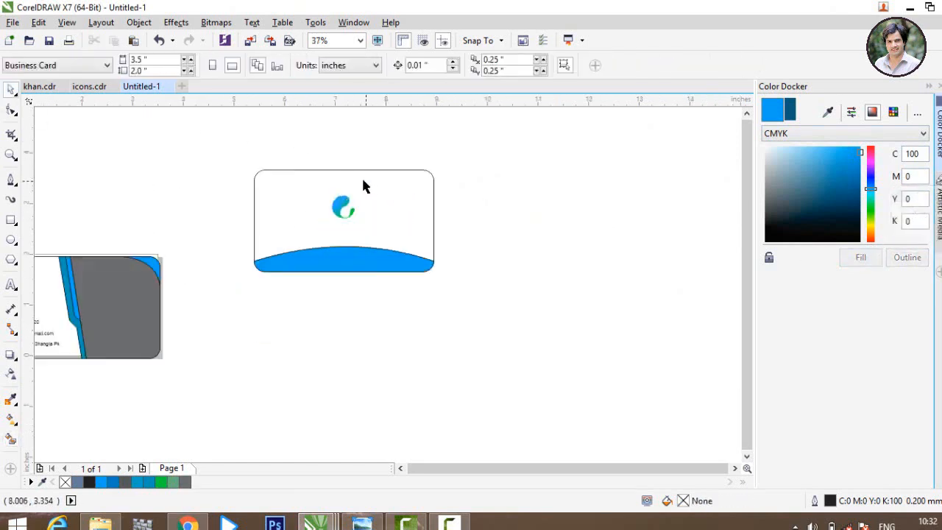
Step: Reposition the back card's three objects and group them together
left_click_drag(536, 368, 242, 155)
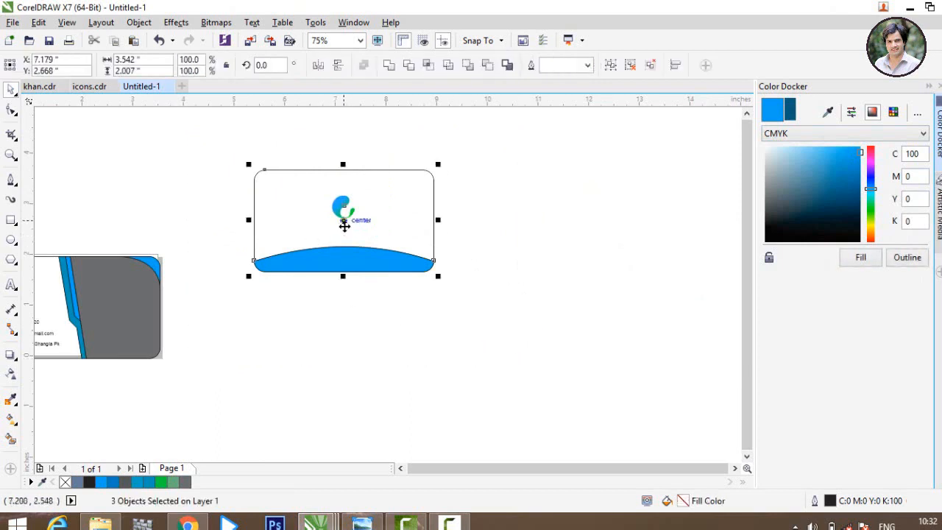
left_click_drag(345, 226, 300, 296)
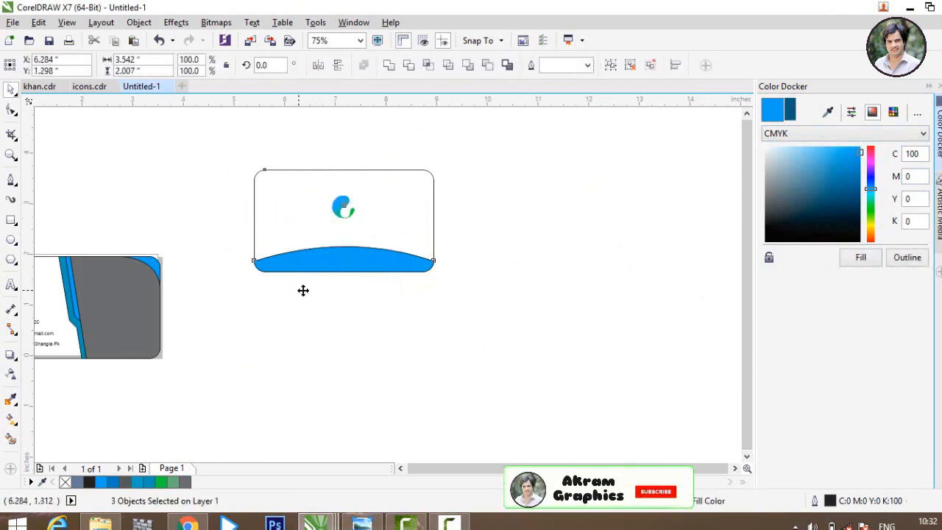
left_click(170, 216)
left_click_drag(149, 189, 497, 419)
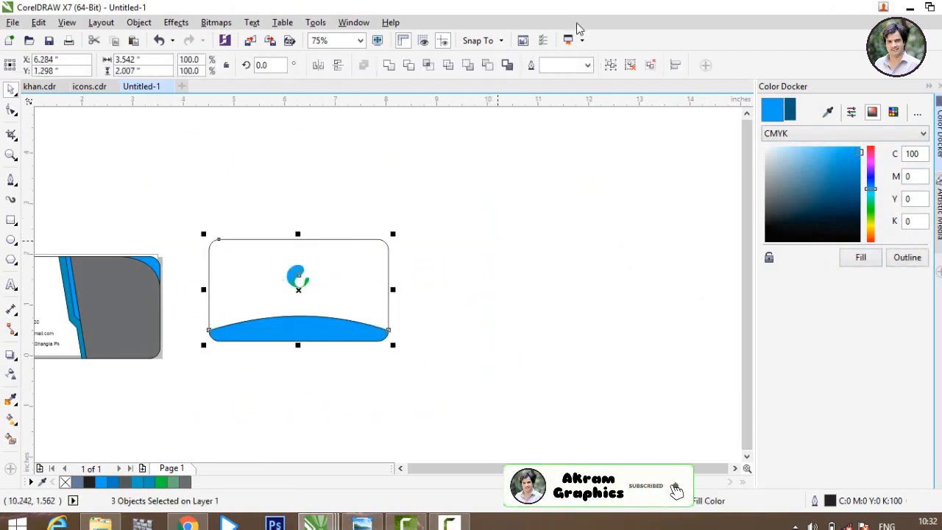
left_click(610, 64)
Step: Remove the back card's outline and shift the card to the right
left_click(419, 65)
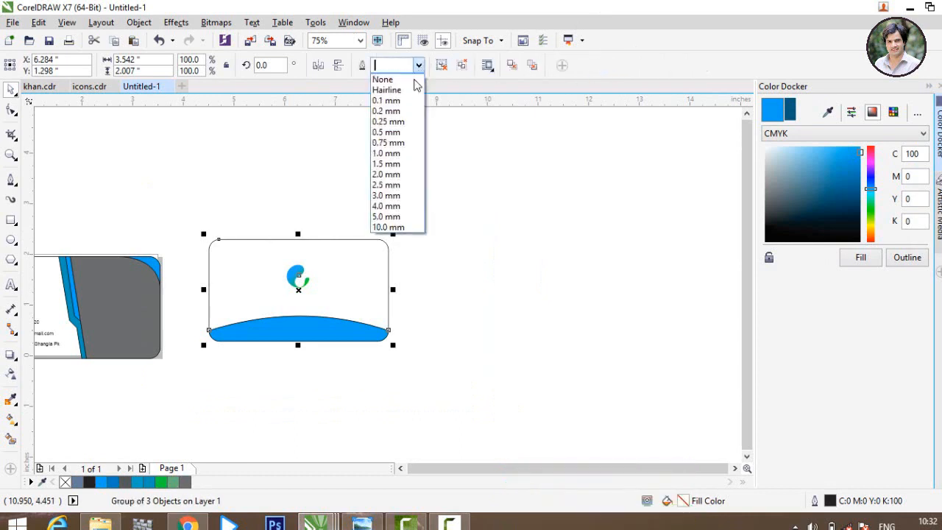
left_click(414, 80)
left_click(425, 165)
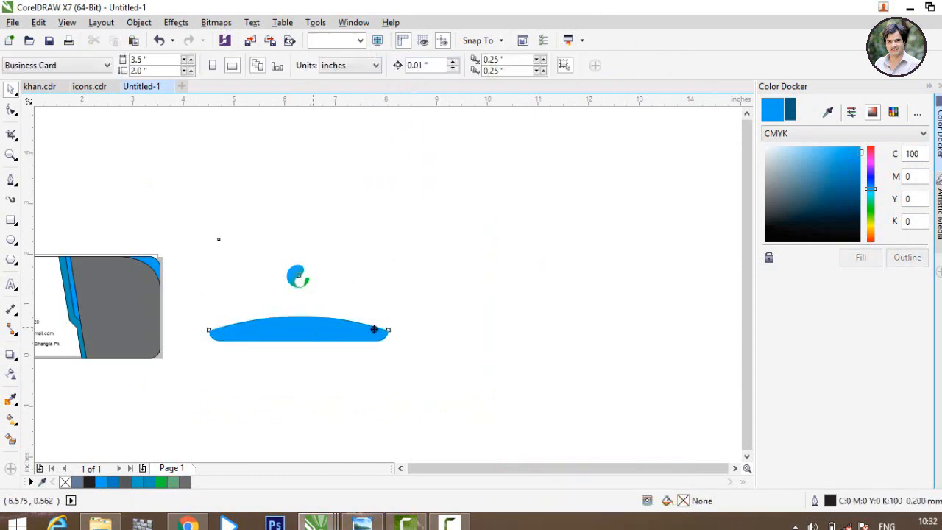
left_click_drag(374, 330, 591, 321)
left_click(360, 257)
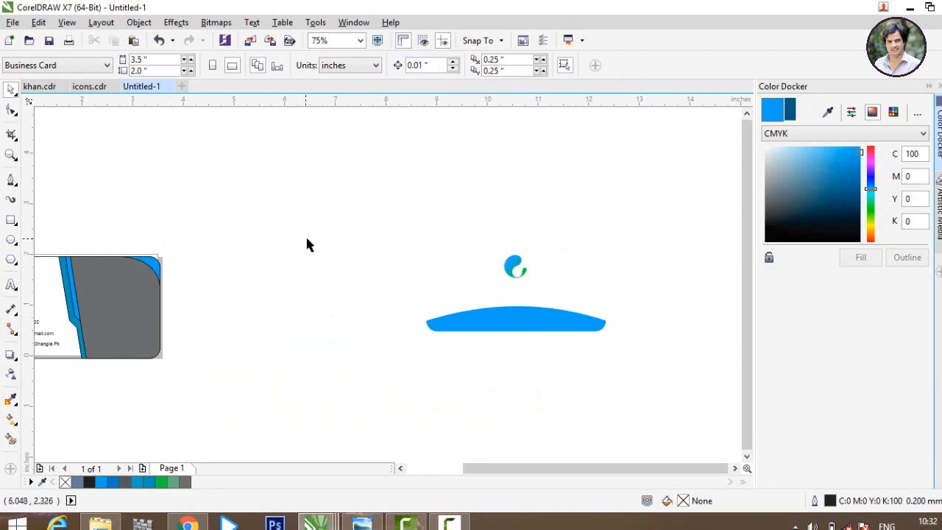
Step: Shift the front card slightly right, undoing an accidental move of its grey panel
scroll(308, 245, "down", 2)
left_click_drag(217, 316, 288, 413)
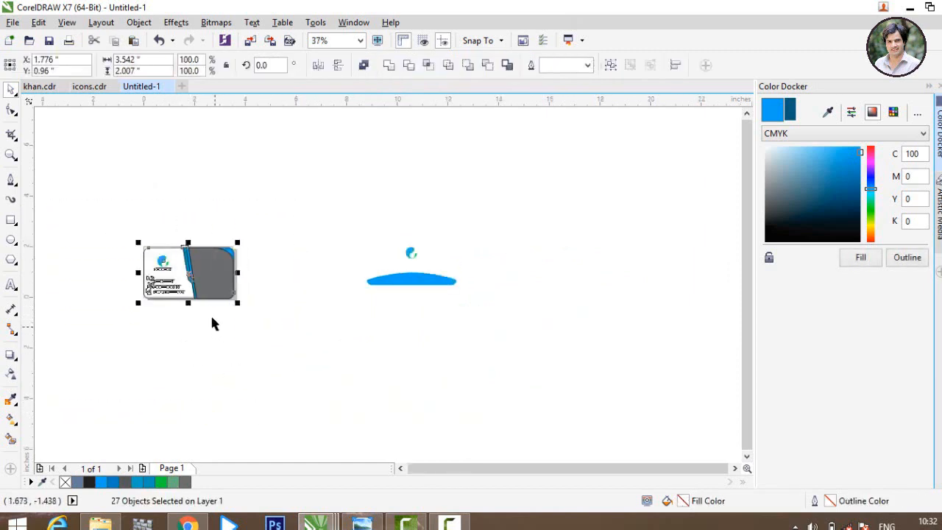
left_click_drag(206, 287, 239, 288)
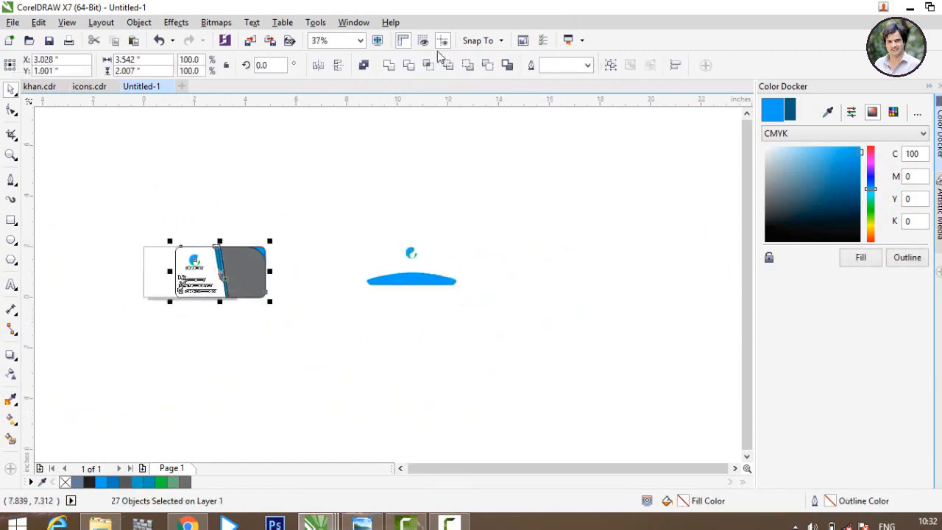
left_click(589, 66)
left_click(558, 83)
left_click(316, 191)
left_click_drag(227, 274, 292, 254)
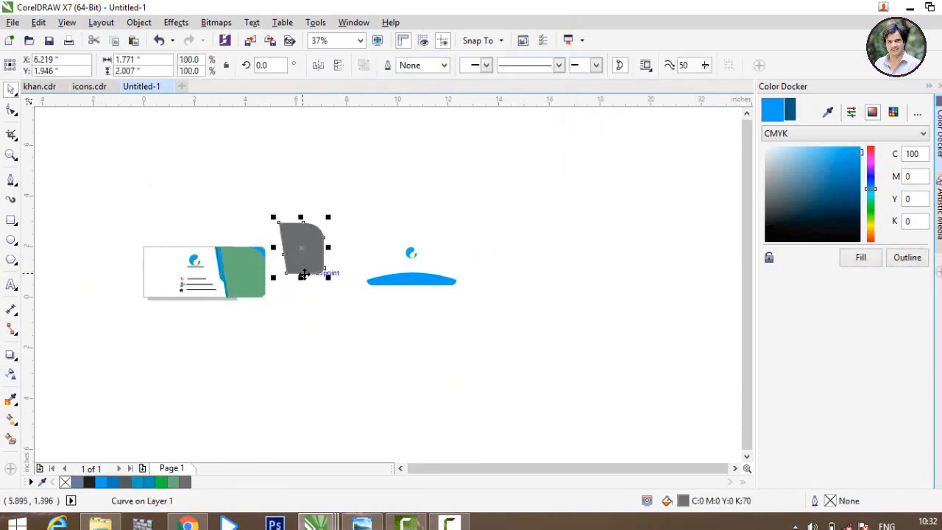
key("ctrl+z")
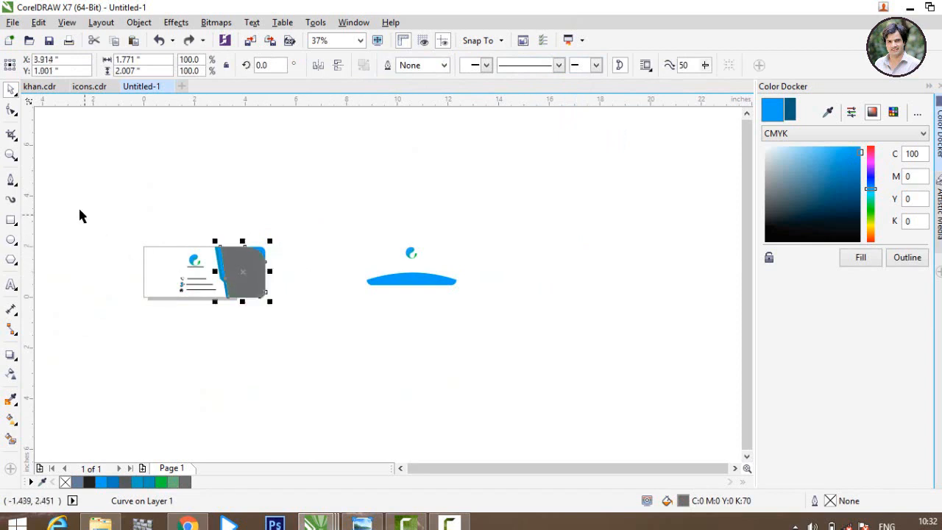
Step: Group the front card's 27 pieces and move the group up and right
left_click_drag(80, 216, 323, 339)
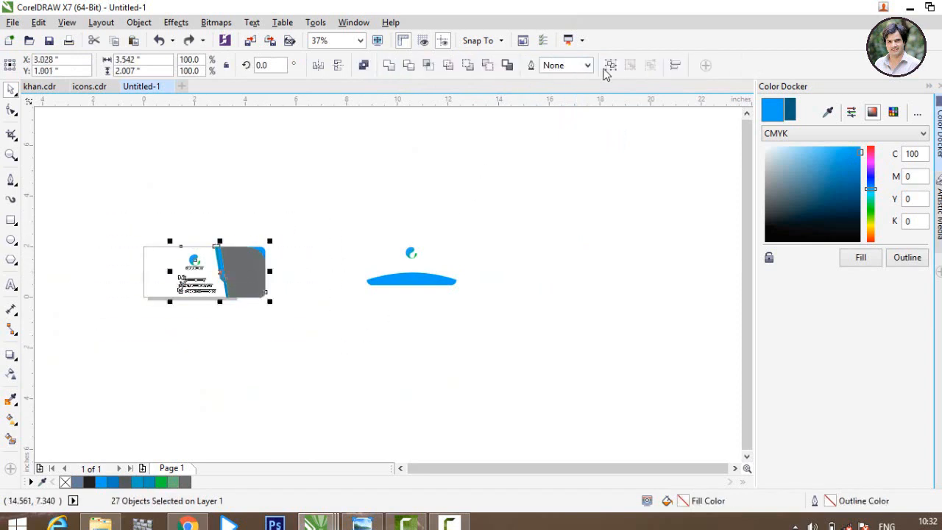
left_click(610, 67)
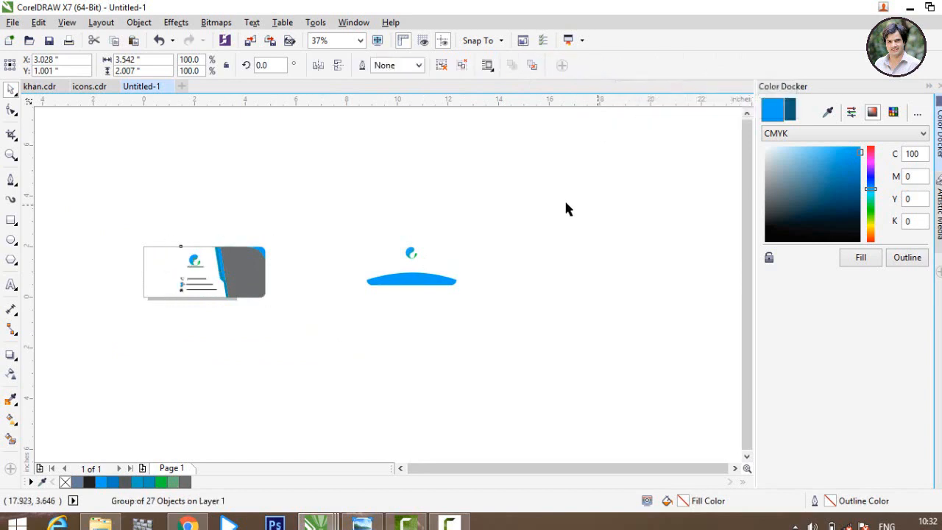
left_click(566, 208)
left_click_drag(205, 287, 401, 208)
left_click_drag(295, 227, 488, 379)
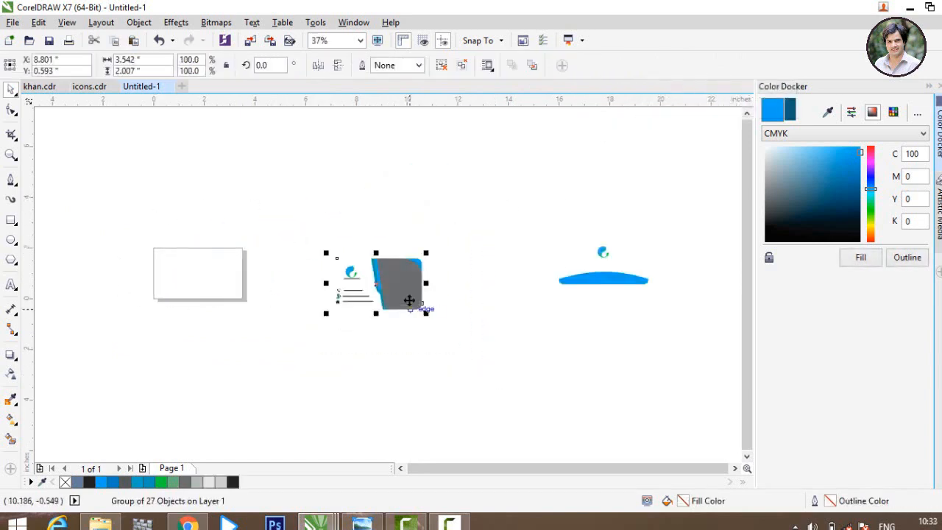
Step: Give the front card a 0.1 mm outline and shift it left
left_click(418, 65)
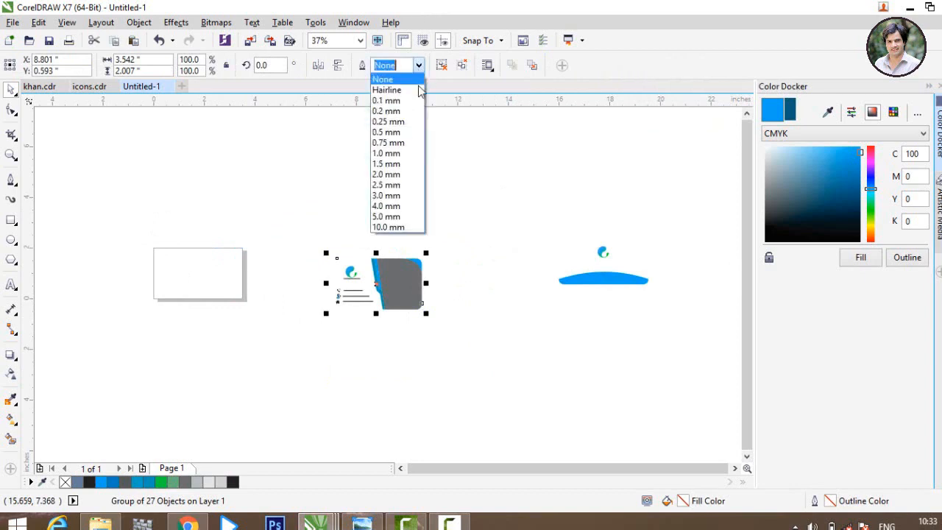
left_click(415, 100)
left_click(459, 213)
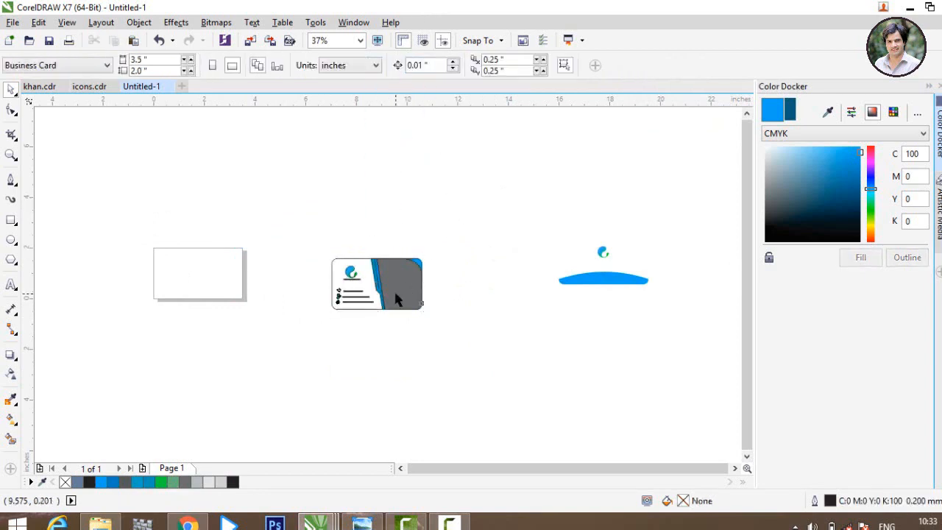
left_click_drag(391, 289, 329, 285)
left_click(608, 299)
Step: Give the back card a Hairline outline and place it above the front card
left_click_drag(608, 280, 482, 255)
left_click(418, 66)
left_click(394, 159)
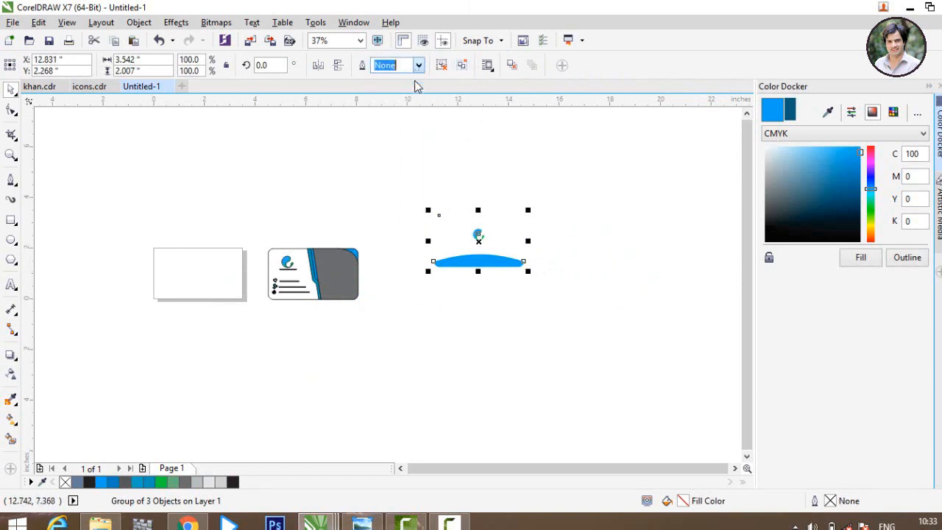
left_click(462, 251)
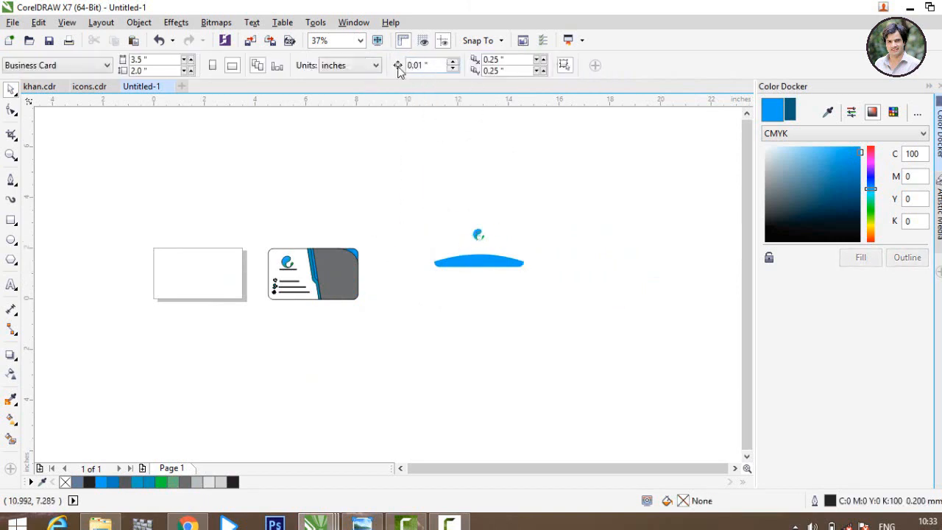
left_click(490, 261)
left_click(418, 66)
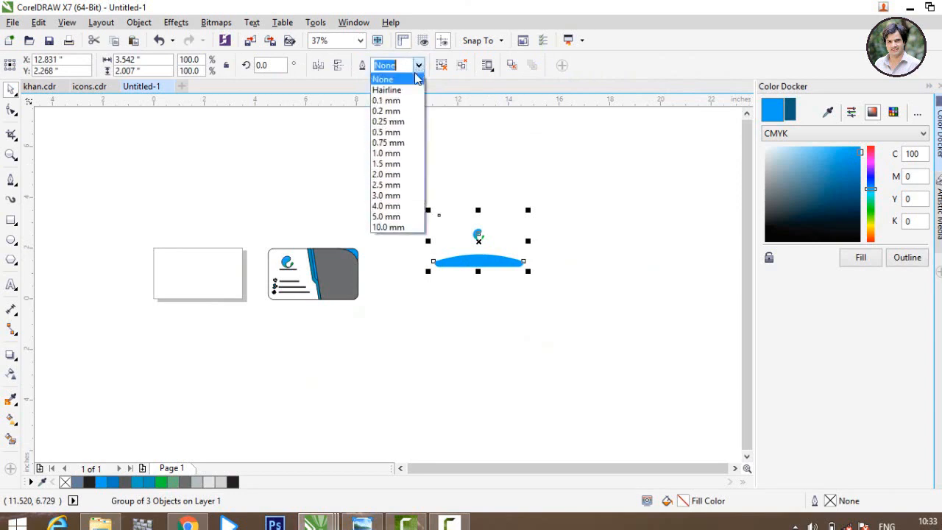
left_click(415, 91)
left_click(429, 160)
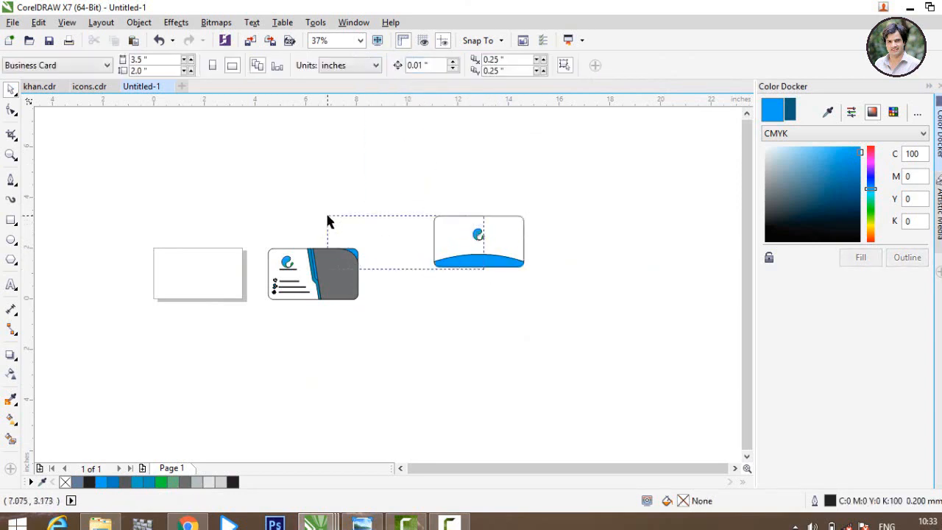
left_click_drag(465, 265, 301, 219)
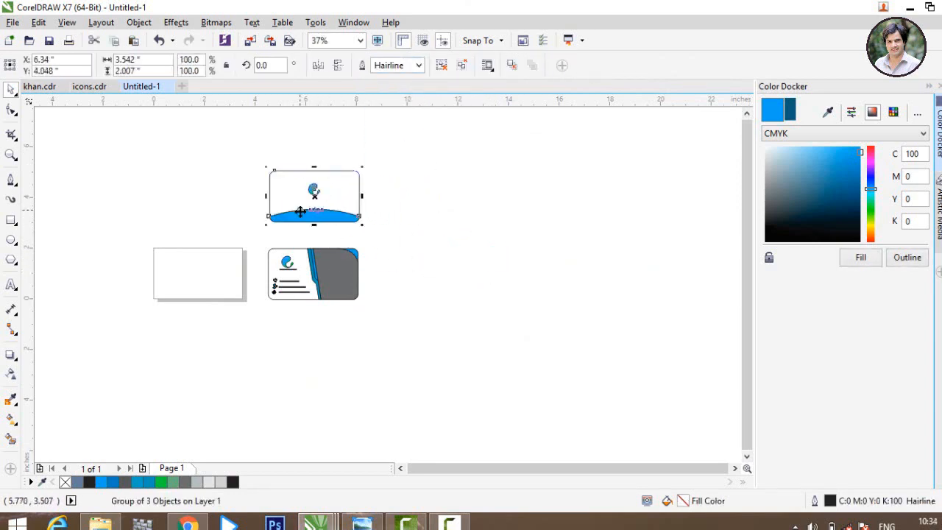
Step: Move the front card up to sit just below the back card
scroll(294, 173, "up", 3)
scroll(371, 171, "down", 1)
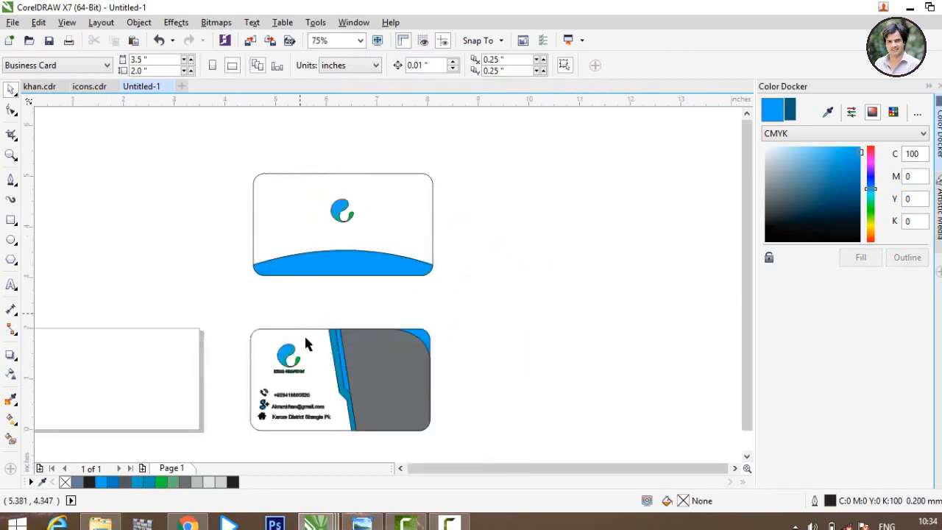
left_click_drag(396, 363, 396, 325)
left_click(611, 362)
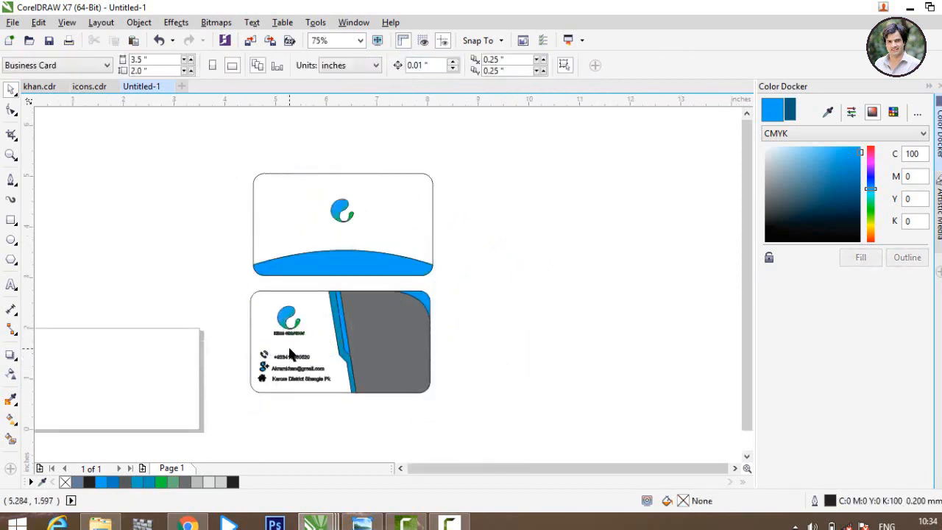
scroll(294, 357, "up", 2)
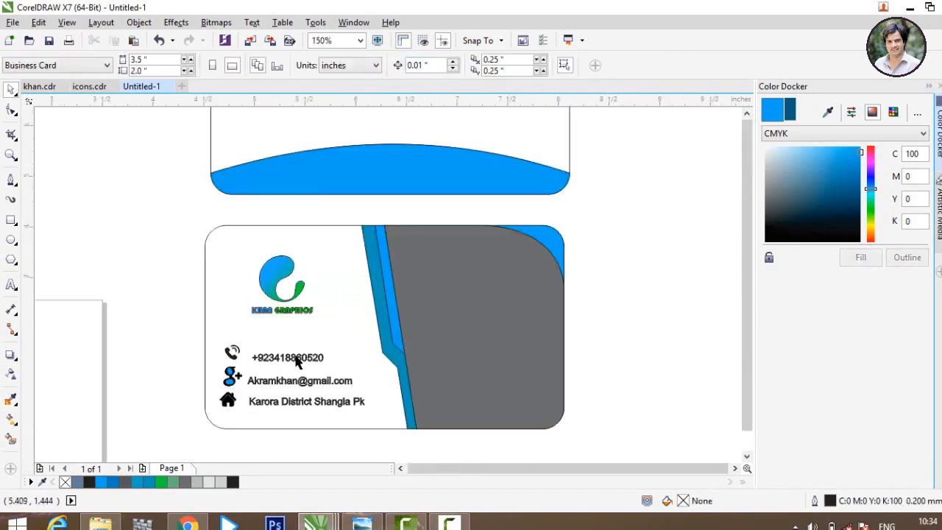
scroll(368, 362, "down", 2)
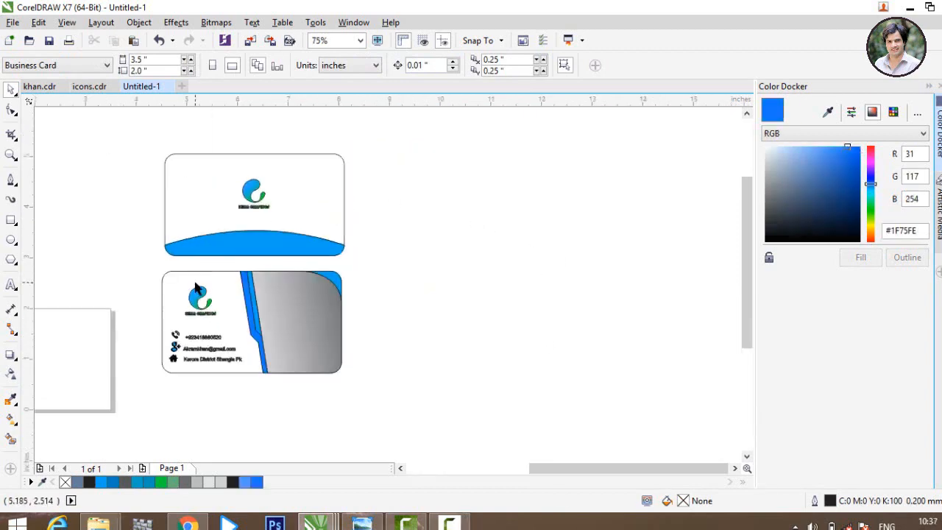
scroll(295, 309, "up", 2)
scroll(462, 329, "down", 2)
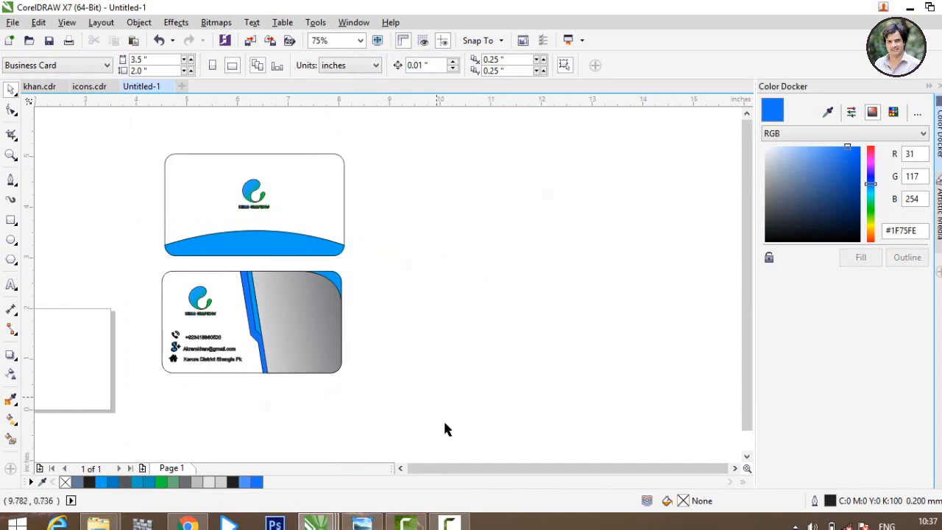
Step: Marquee-select the front card and move it beside the back card
left_click_drag(444, 425, 123, 268)
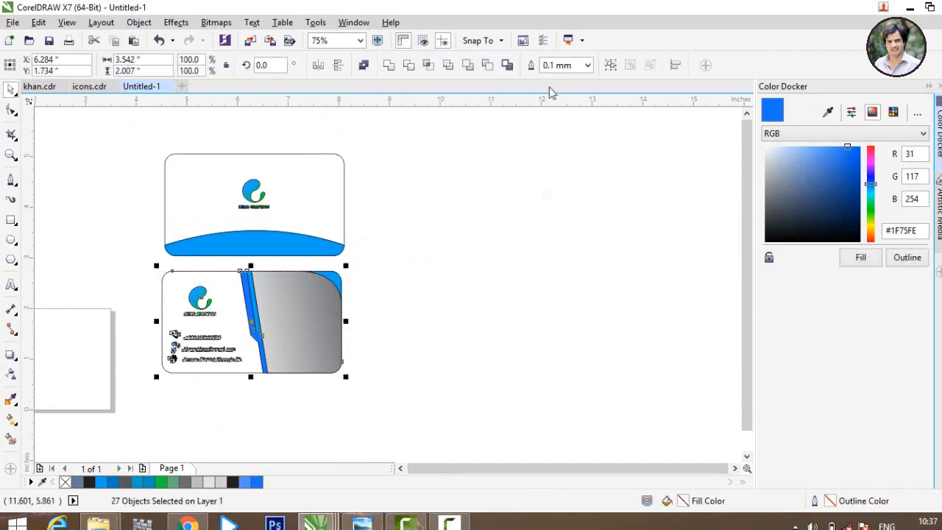
left_click_drag(280, 324, 471, 209)
left_click(612, 309)
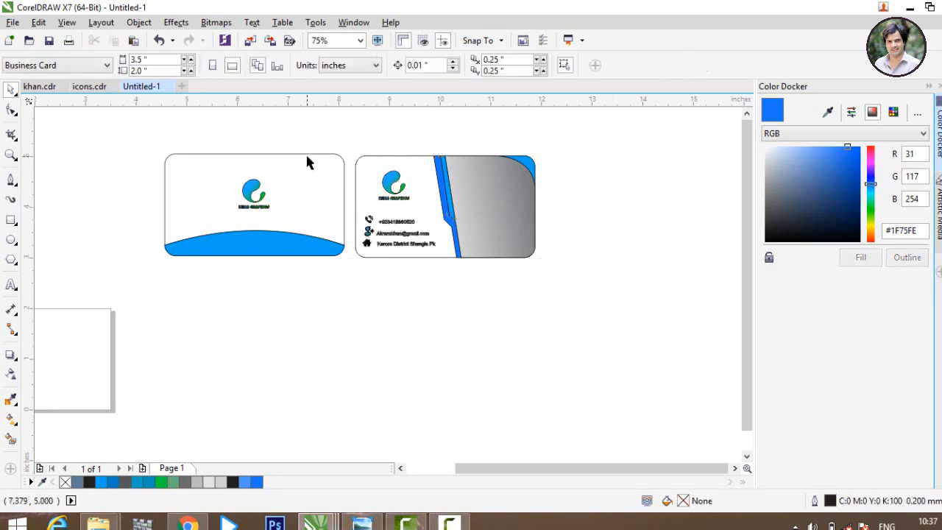
scroll(306, 152, "up", 2)
scroll(305, 152, "down", 4)
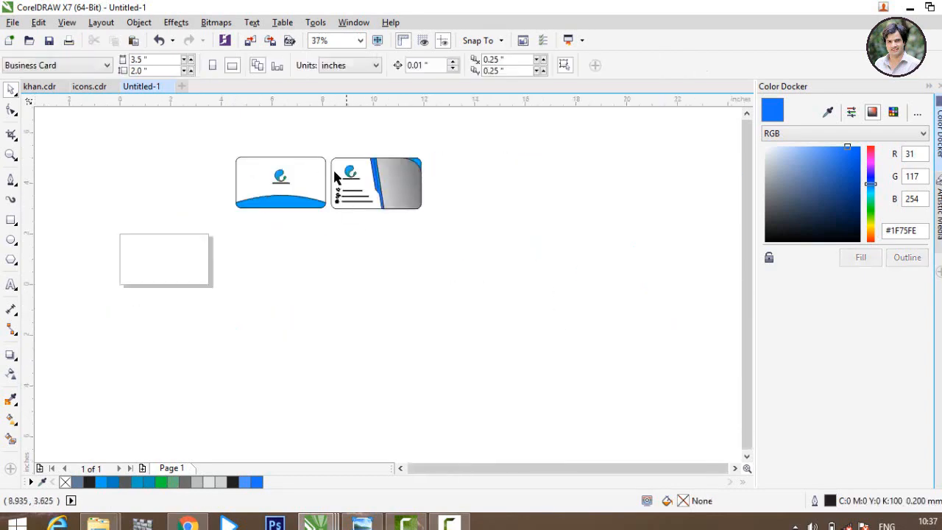
scroll(330, 143, "up", 2)
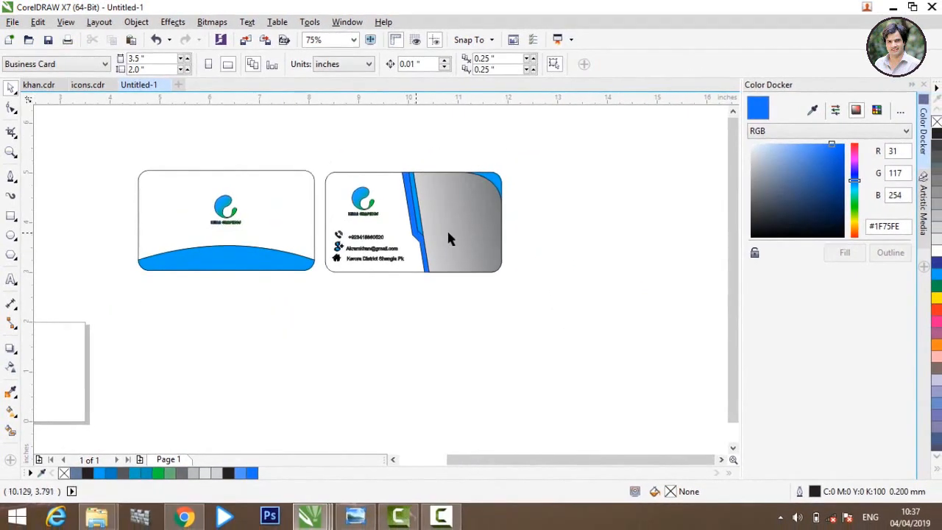
Step: Fit the grey panel back into the card's corner and regroup the front card's 27 pieces
left_click(454, 234)
mouse_move(445, 231)
left_mouse_down()
mouse_move(438, 227)
mouse_move(450, 228)
left_mouse_up()
left_click_drag(569, 349, 318, 149)
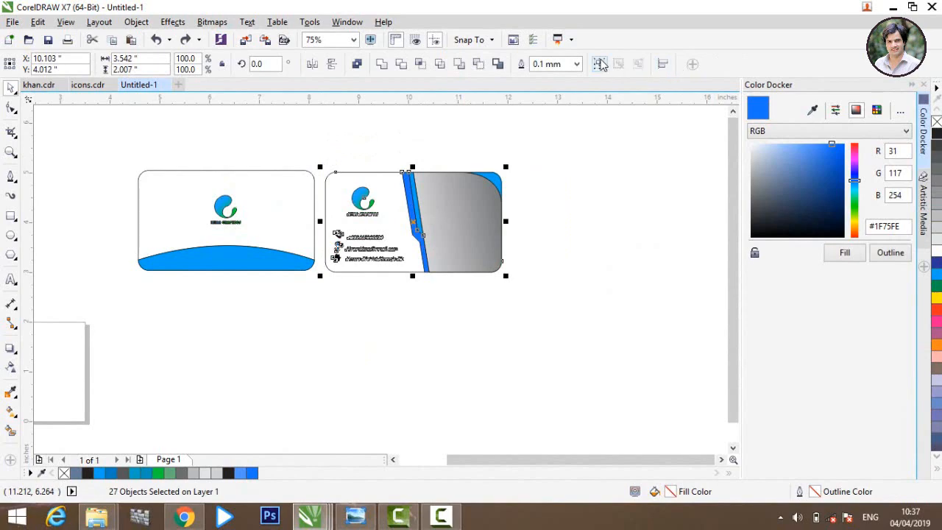
left_click(601, 65)
left_click(611, 227)
mouse_move(483, 232)
left_mouse_down()
mouse_move(474, 227)
mouse_move(475, 238)
left_mouse_up()
left_click(635, 259)
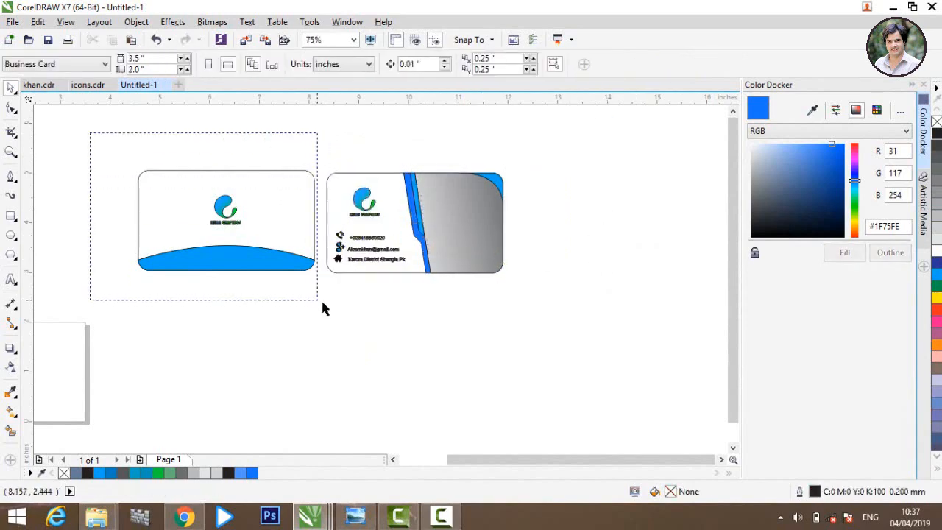